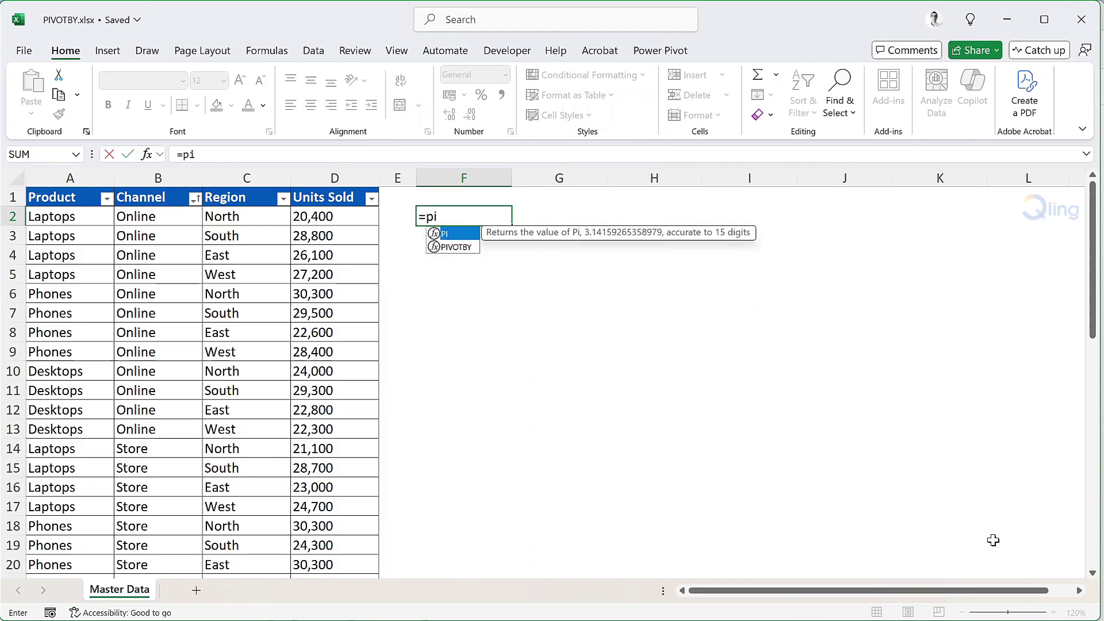
# Step: Begin a PIVOTBY formula in F2 with A2:A25 as the row fields and C2:C25 as the column fields
pyautogui.press('Tab')
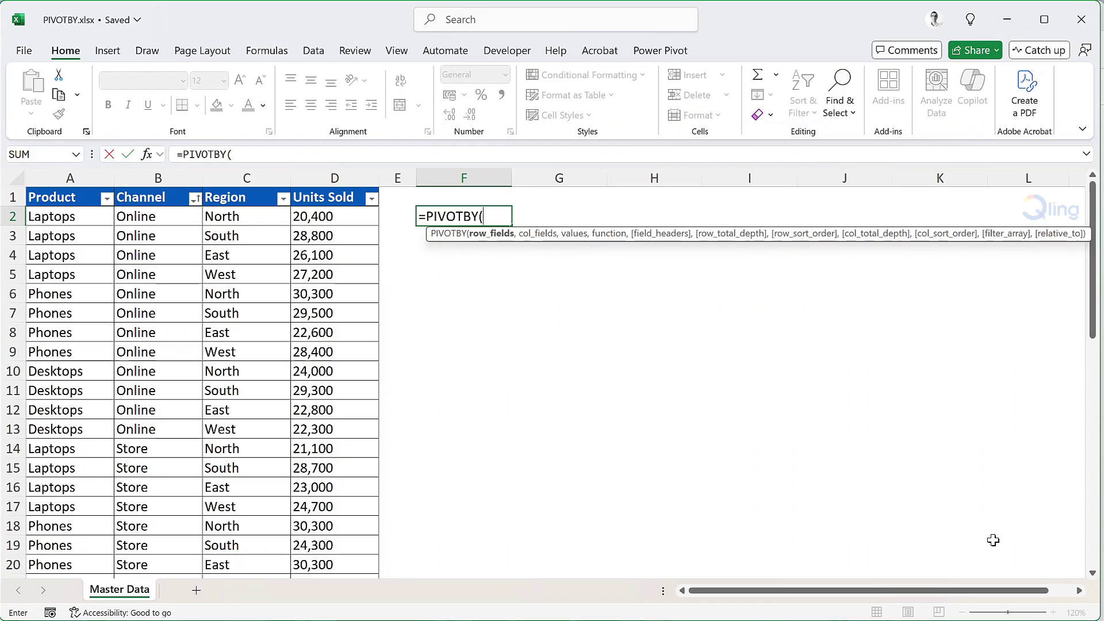
pyautogui.click(75, 218)
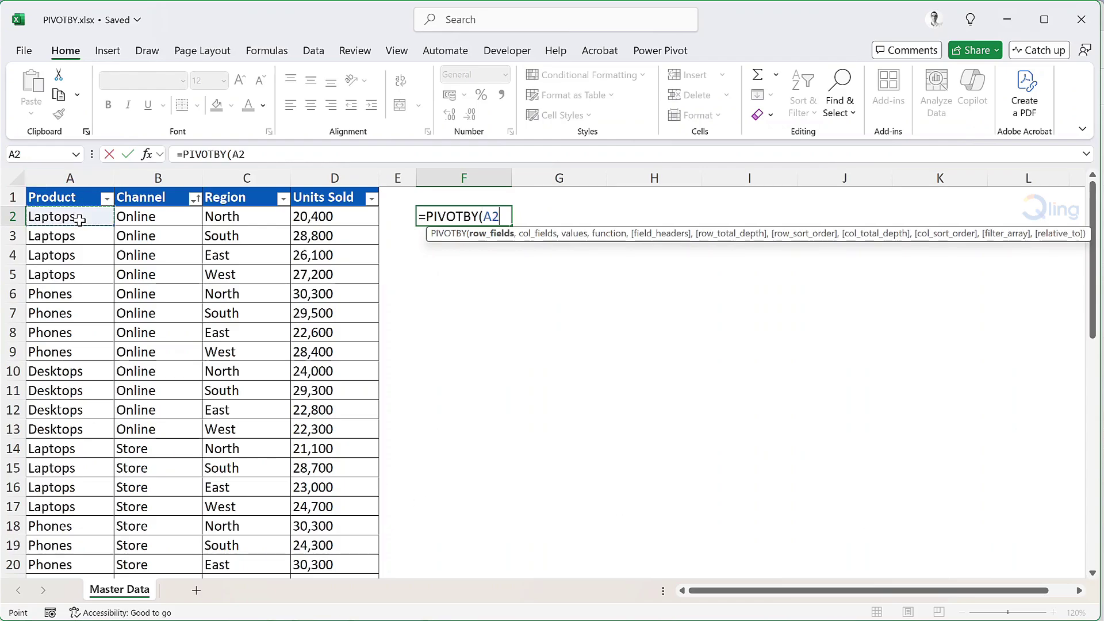
pyautogui.hotkey('ctrl', 'shift', 'Down')
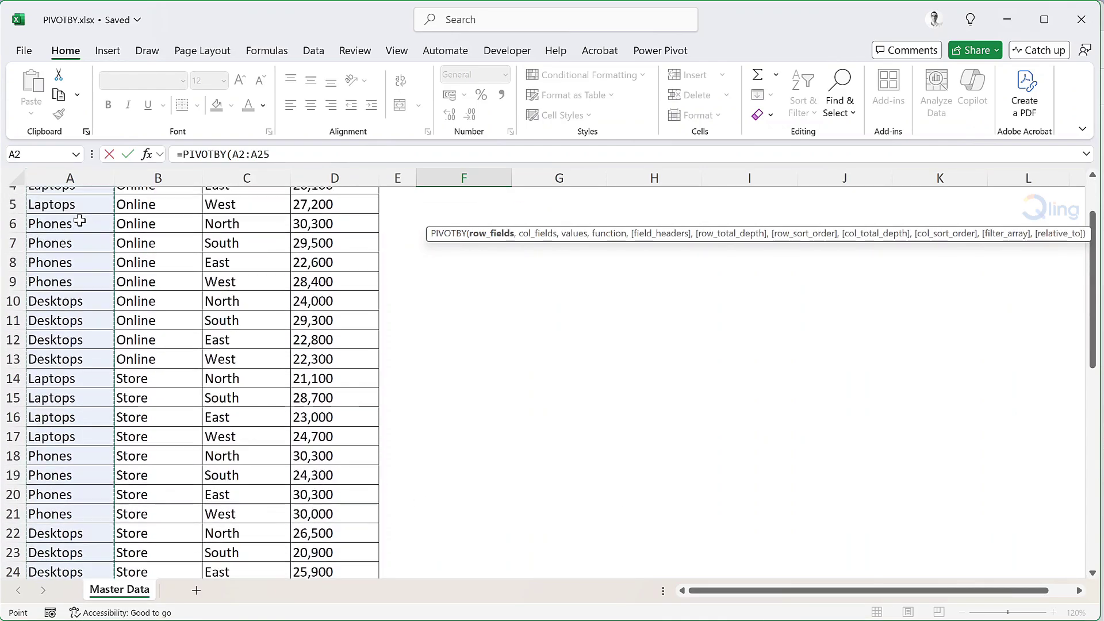
pyautogui.write(',')
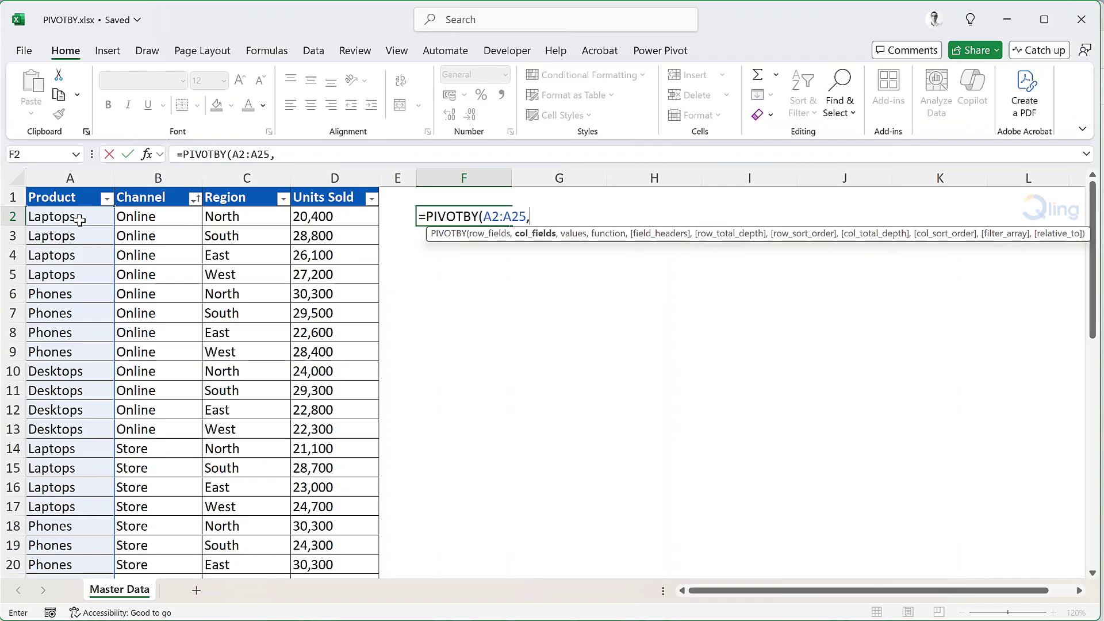
pyautogui.click(243, 217)
pyautogui.hotkey('ctrl', 'shift', 'Down')
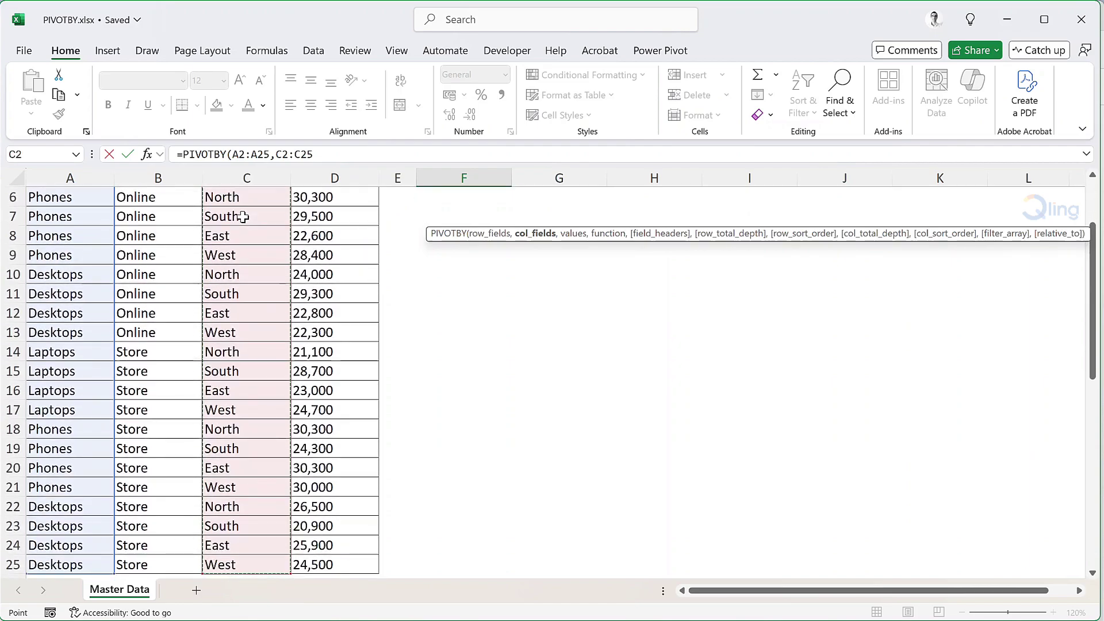
pyautogui.scroll(2, 243, 217)
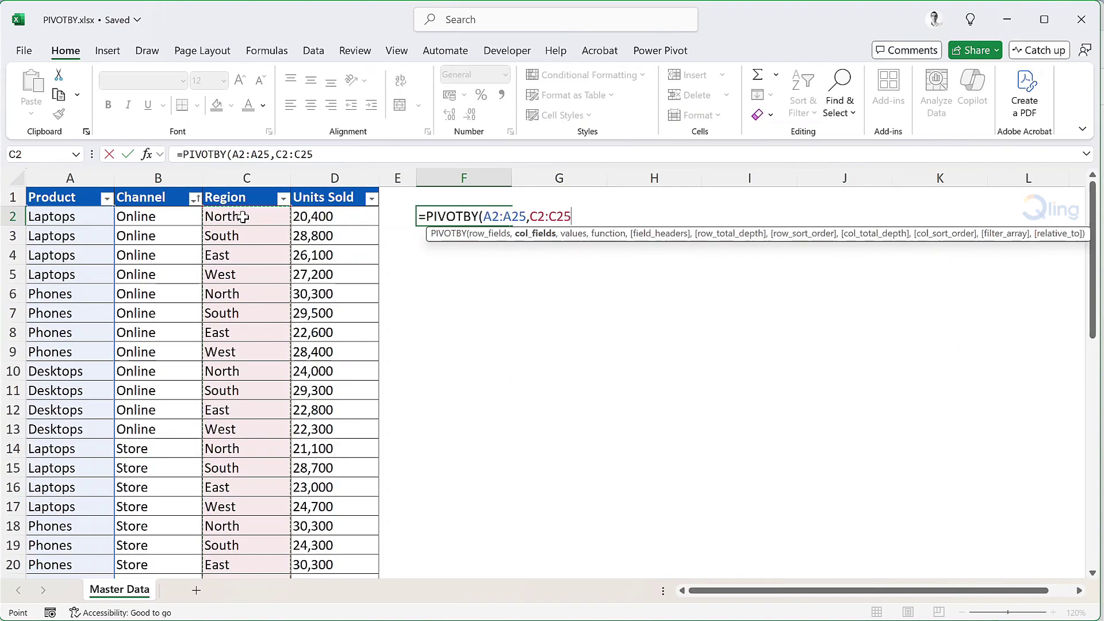
pyautogui.write(',')
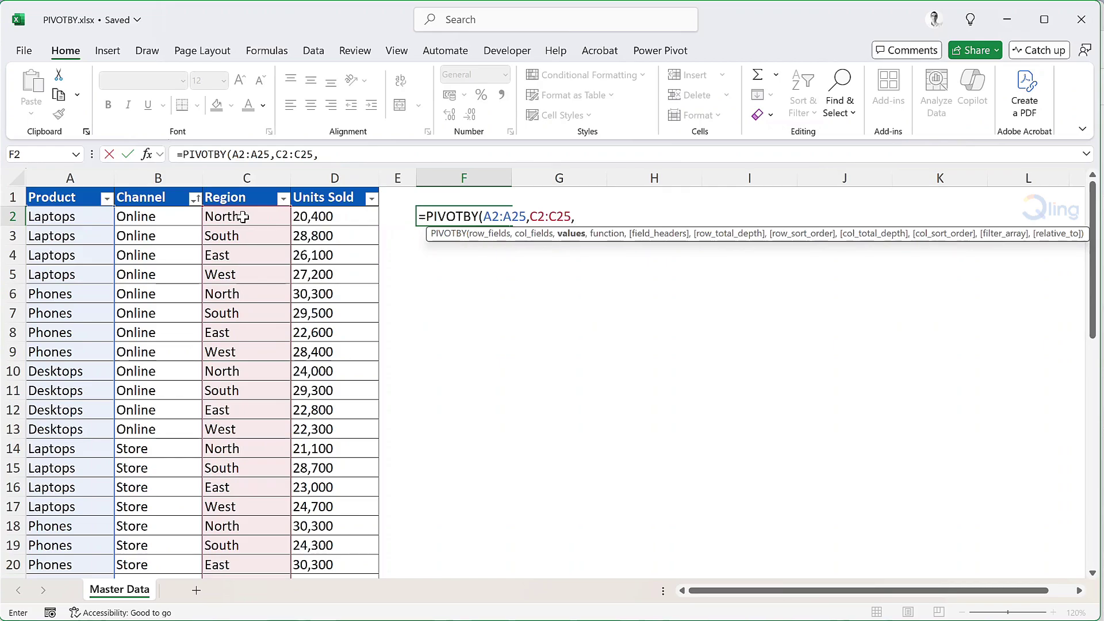
# Step: Add D2:D25 as the values and SUM as the function, and complete the PIVOTBY formula
pyautogui.click(339, 215)
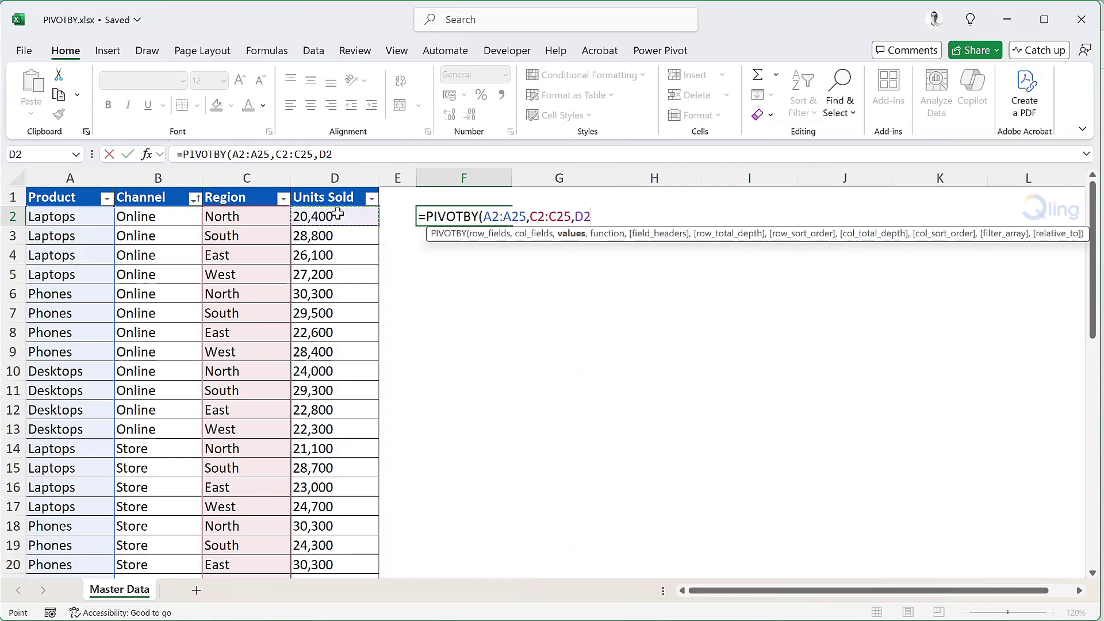
pyautogui.hotkey('ctrl', 'shift', 'Down')
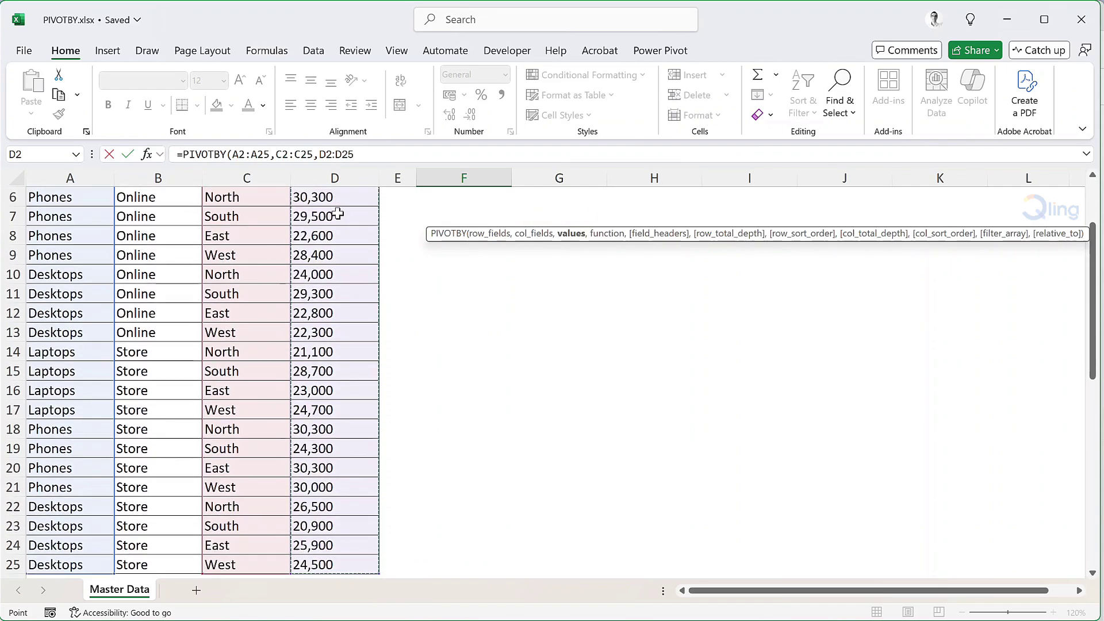
pyautogui.scroll(2, 338, 215)
pyautogui.write(',')
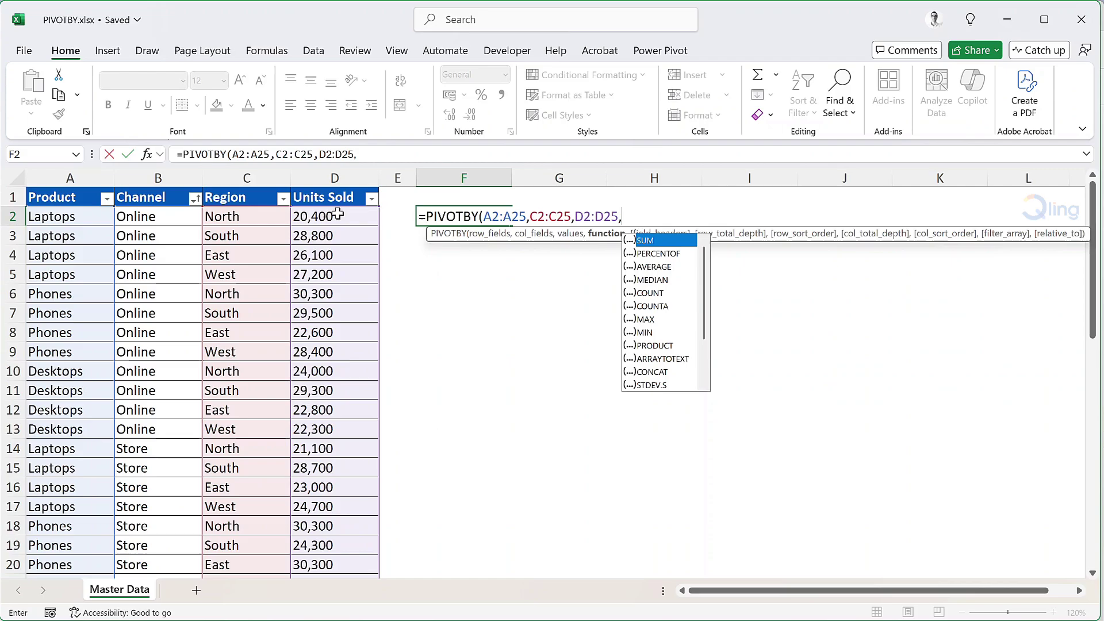
pyautogui.press('Tab')
pyautogui.write(')')
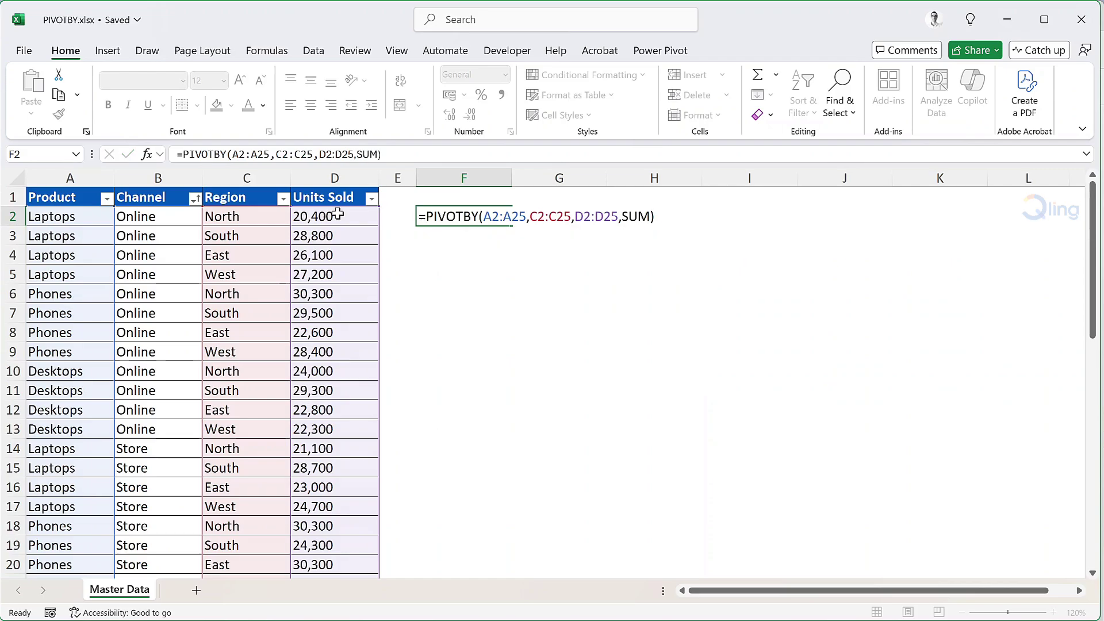
pyautogui.press('Return')
pyautogui.click(473, 368)
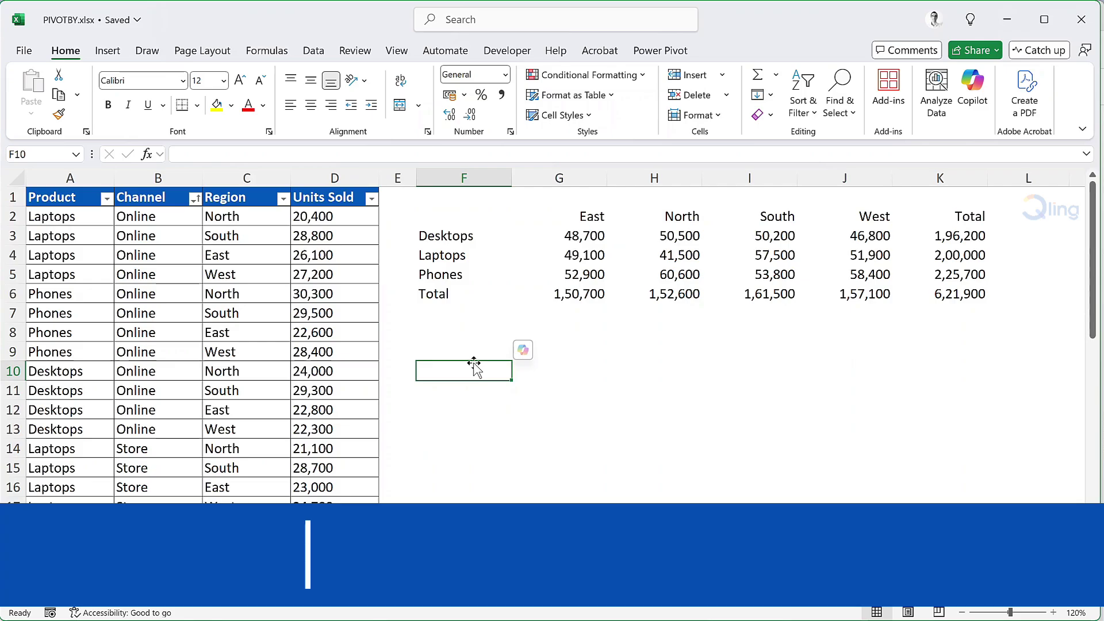
# Step: Add the field_headers argument 0 (No) to the PIVOTBY formula in F2
pyautogui.click(449, 219)
pyautogui.doubleClick(449, 219)
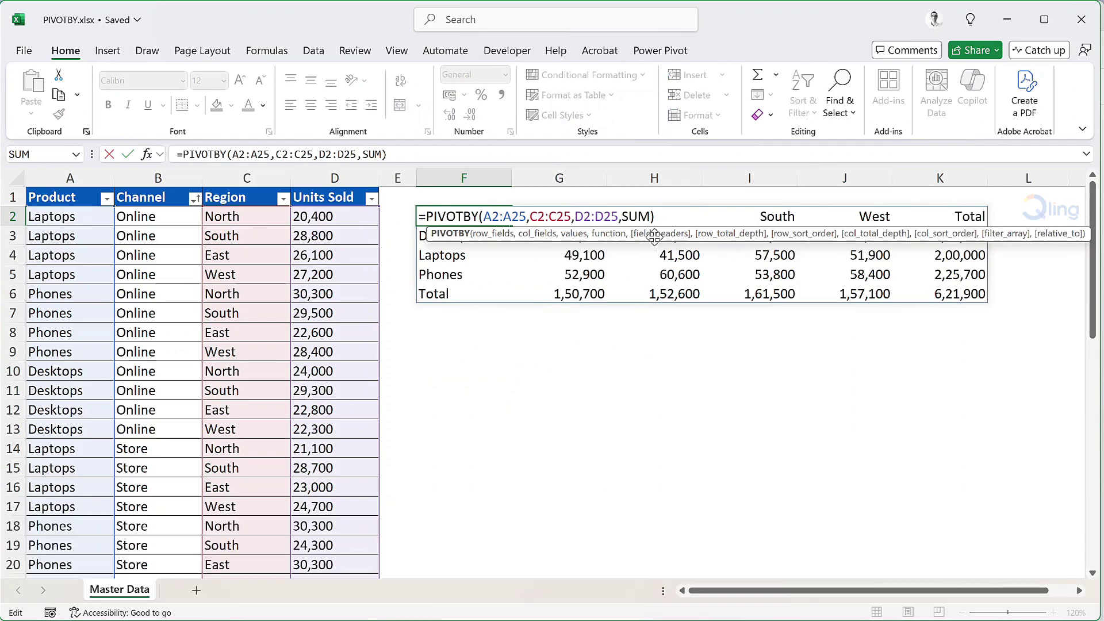
pyautogui.press('End')
pyautogui.press('BackSpace')
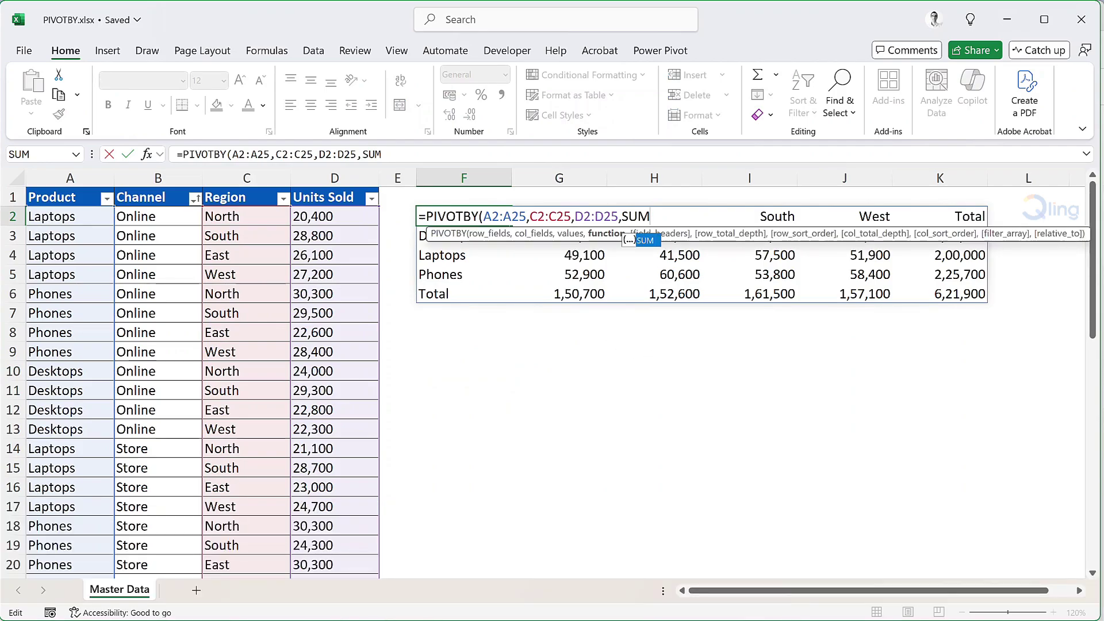
pyautogui.write(',')
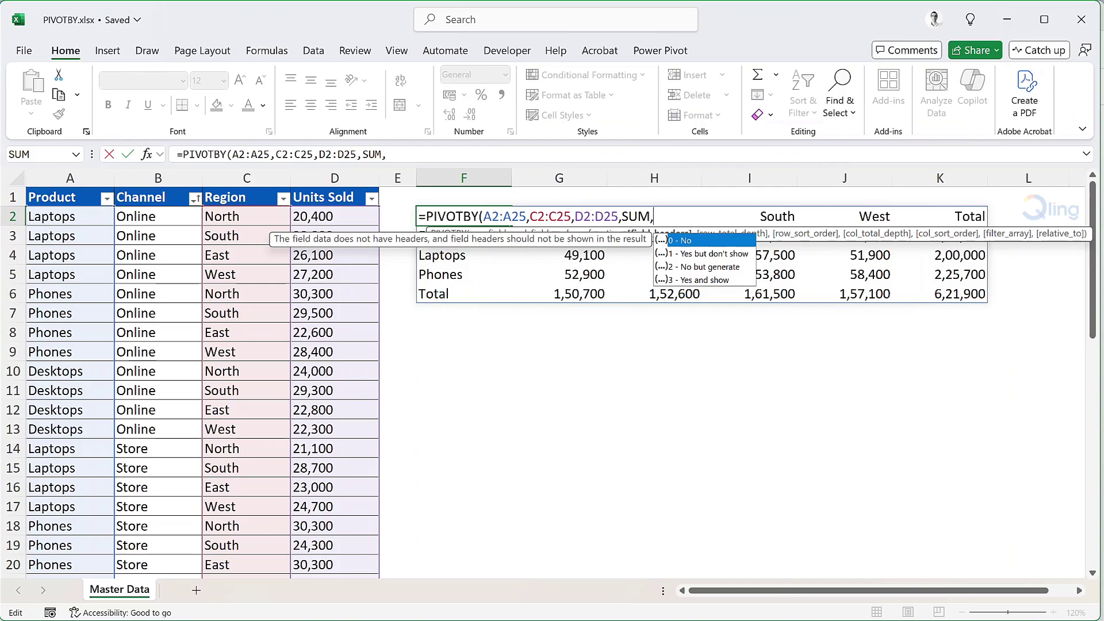
pyautogui.write('0)')
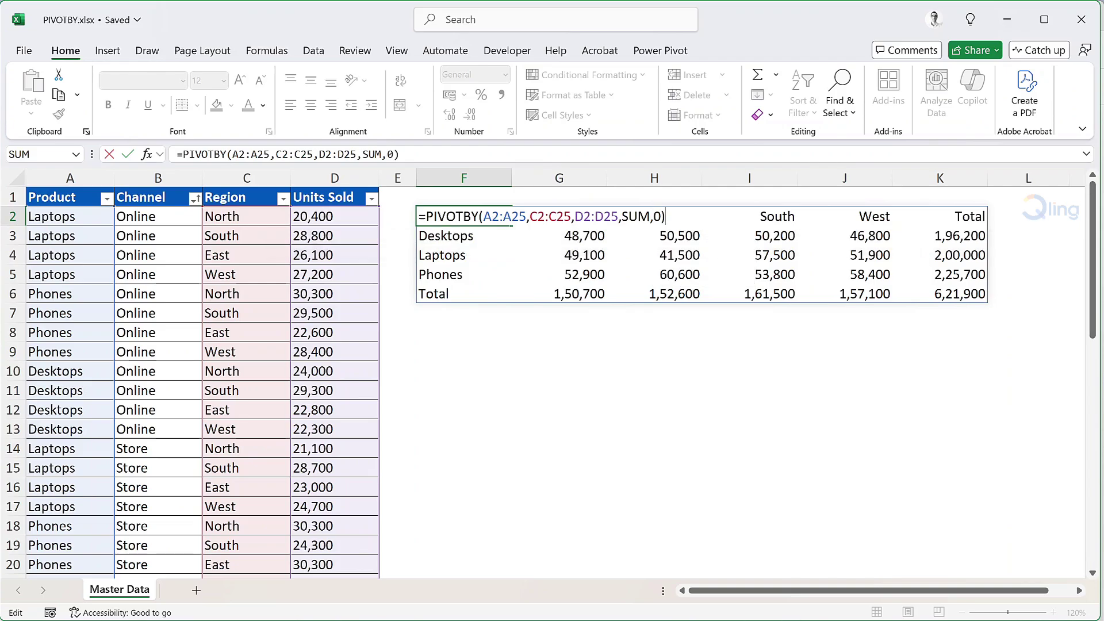
pyautogui.press('Return')
pyautogui.click(465, 327)
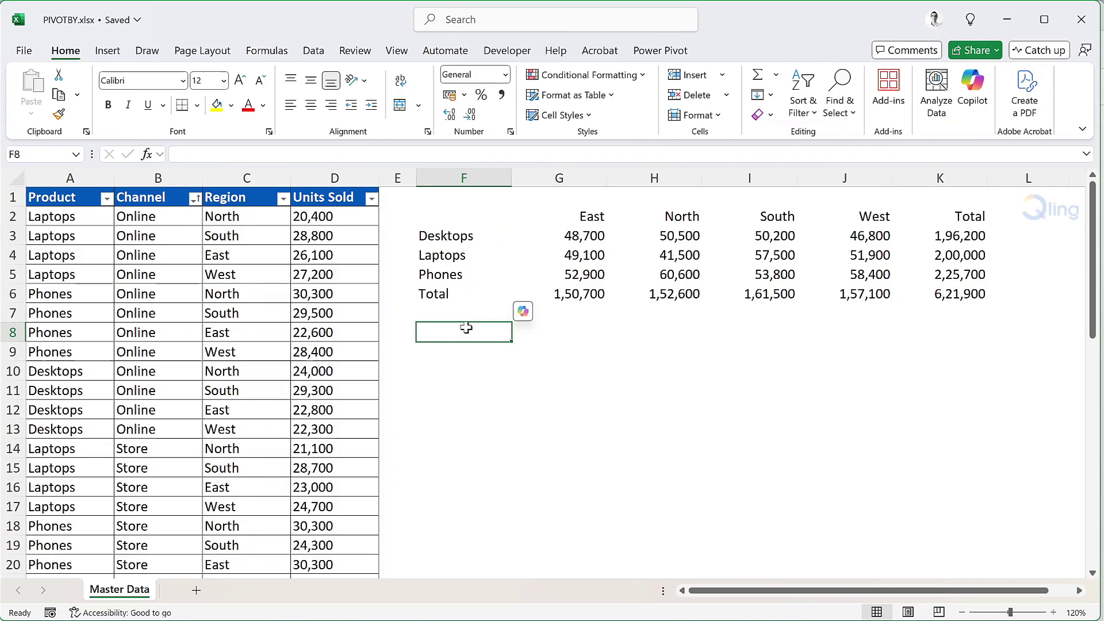
# Step: Set the field_headers argument of the F2 PIVOTBY formula to 2 (No but generate)
pyautogui.doubleClick(467, 216)
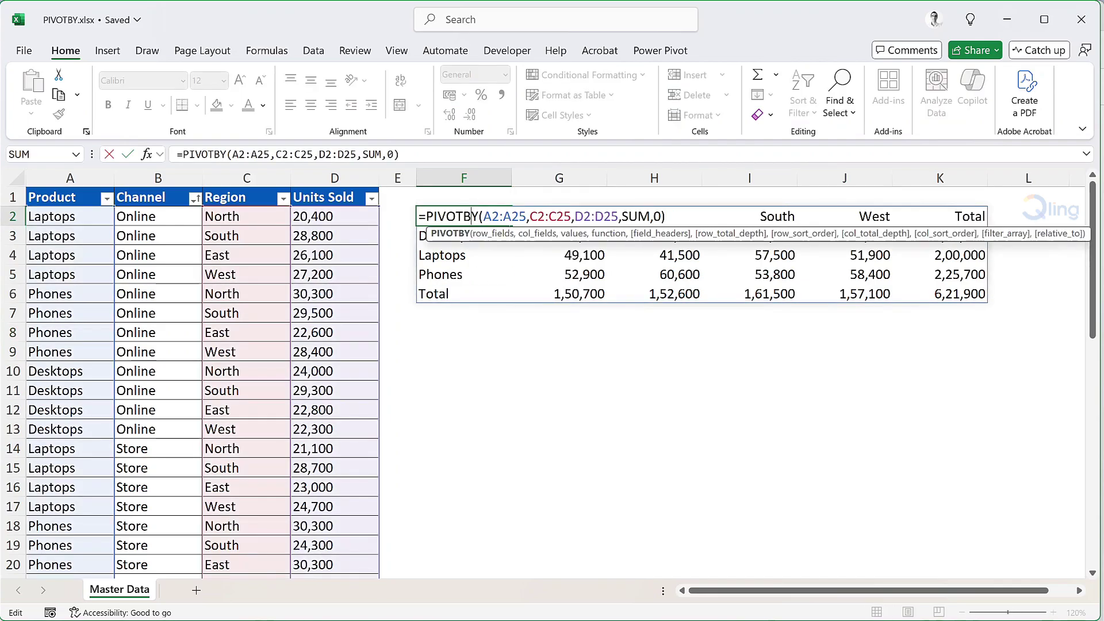
pyautogui.press('End')
pyautogui.press('BackSpace')
pyautogui.press('BackSpace')
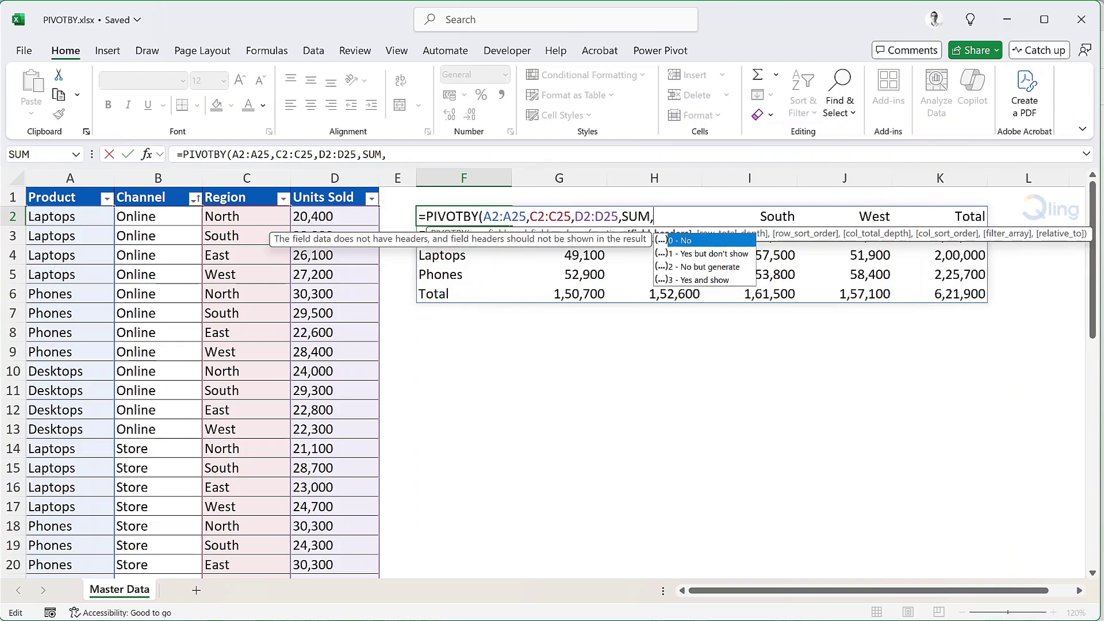
pyautogui.write('2)')
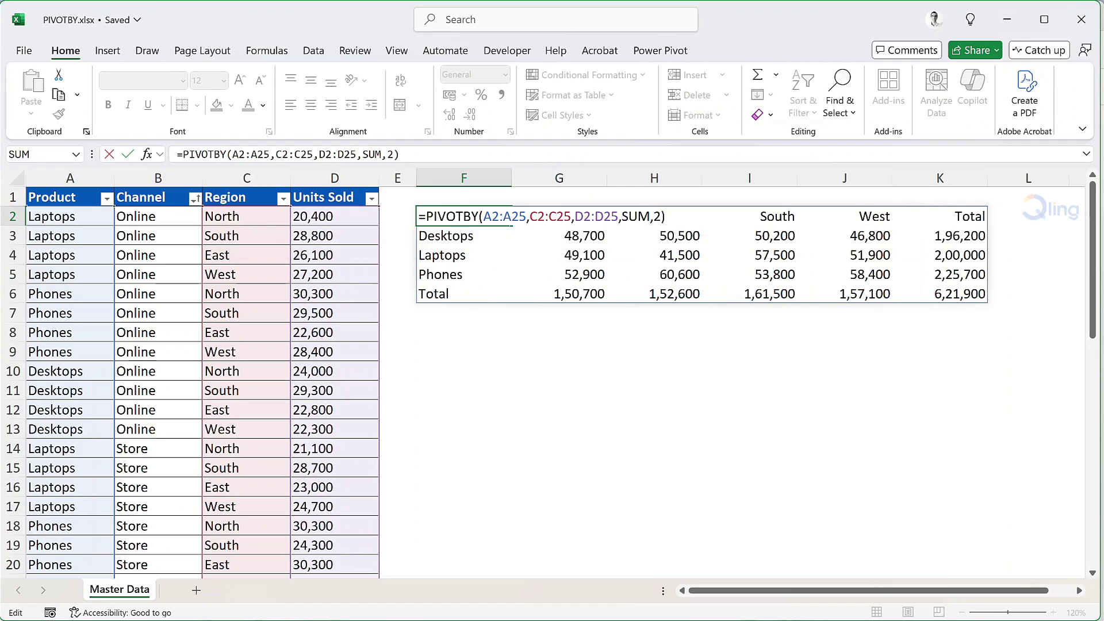
pyautogui.press('Return')
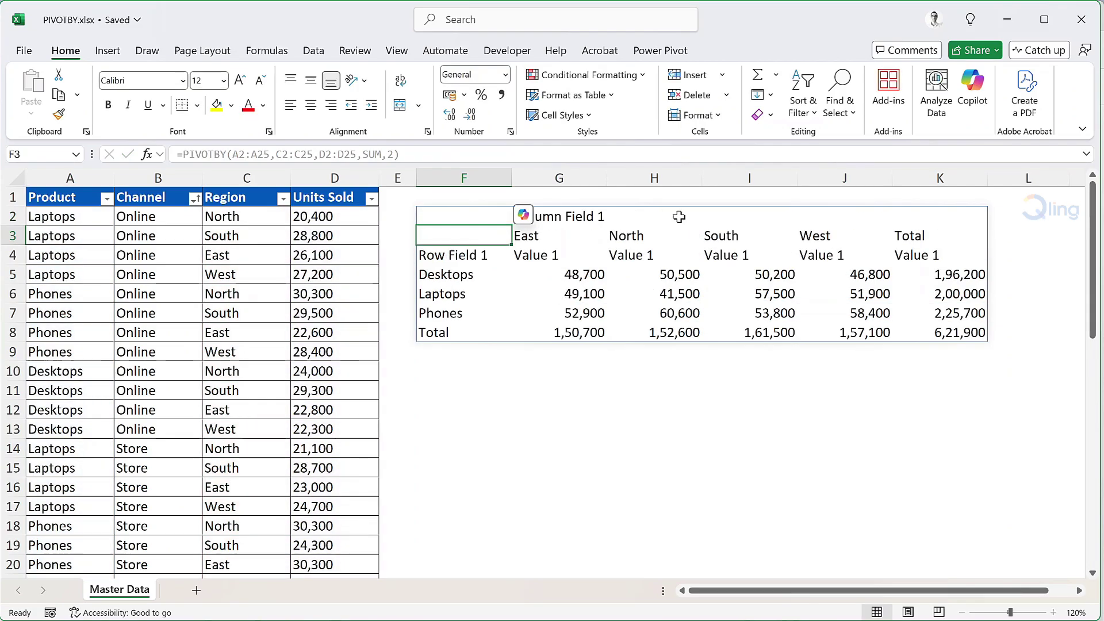
pyautogui.click(569, 444)
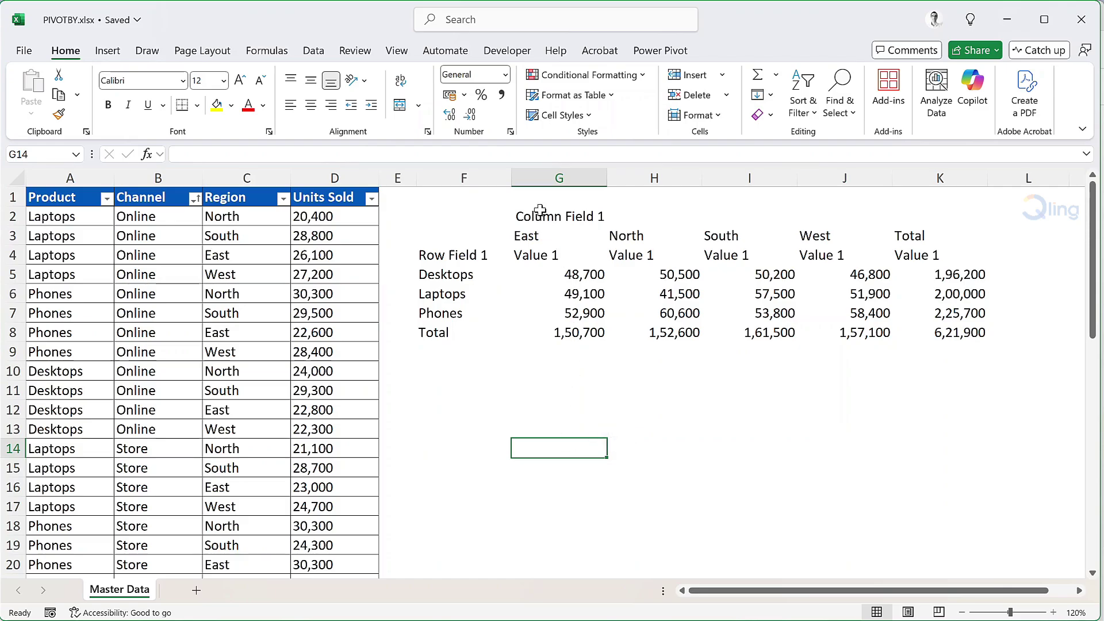
# Step: Extend the row fields range in the F2 formula to A1:A25 to include the Product header
pyautogui.click(486, 220)
pyautogui.doubleClick(485, 221)
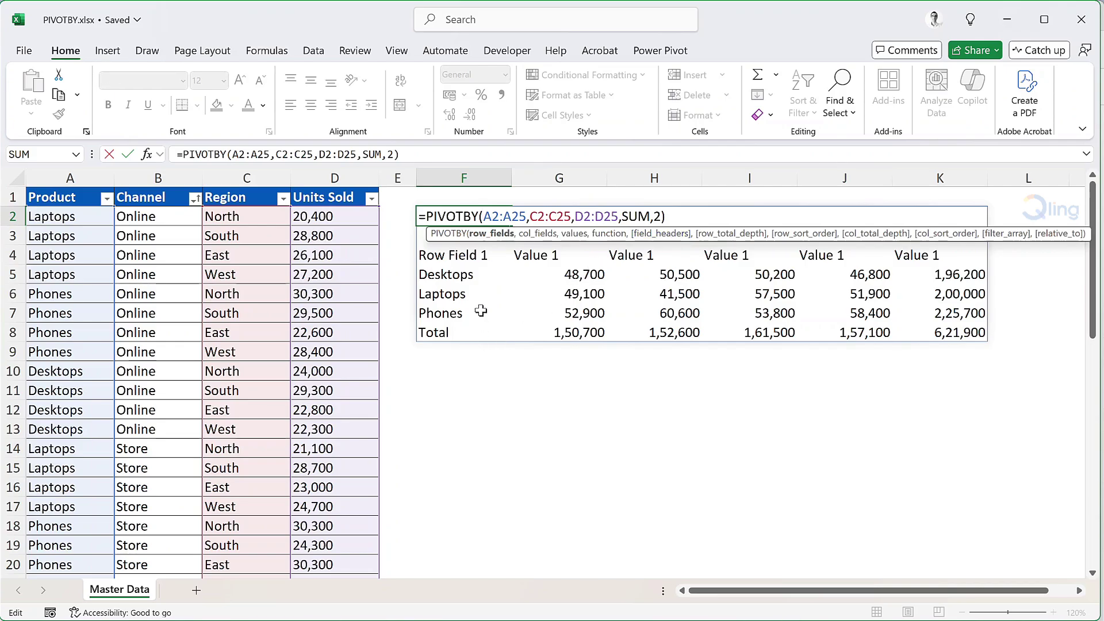
pyautogui.press('Right')
pyautogui.hotkey('shift', 'Right')
pyautogui.write('1')
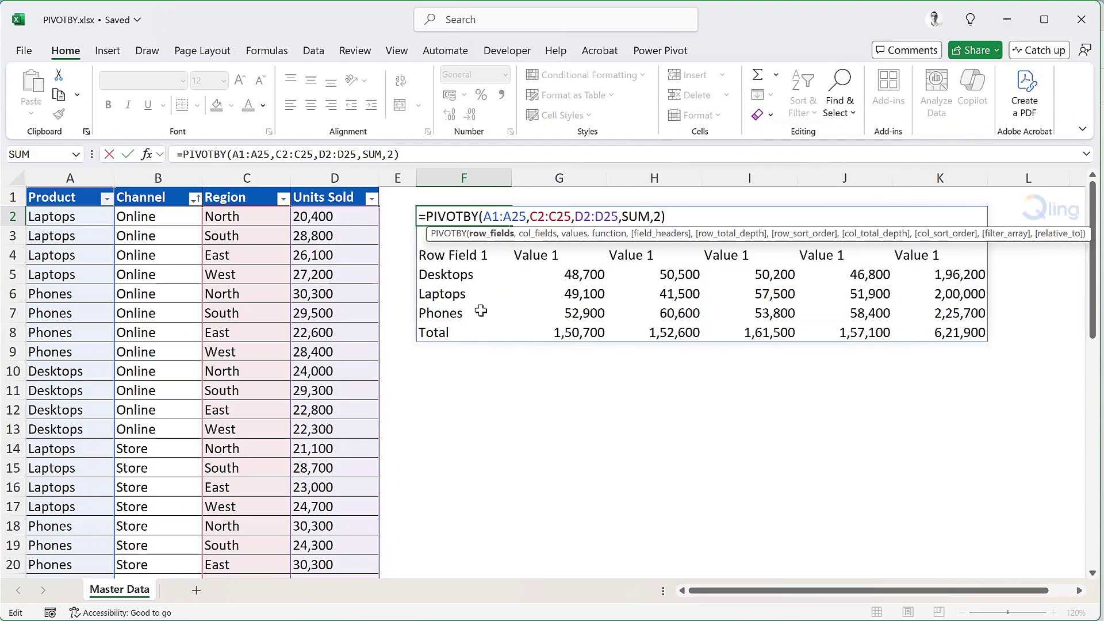
# Step: Extend the column fields range in the formula to C1:C25 to include the Region header
pyautogui.press('Right')
pyautogui.press('Right')
pyautogui.press('Right')
pyautogui.press('Right')
pyautogui.press('Right')
pyautogui.press('Right')
pyautogui.hotkey('shift', 'Right')
pyautogui.write('1')
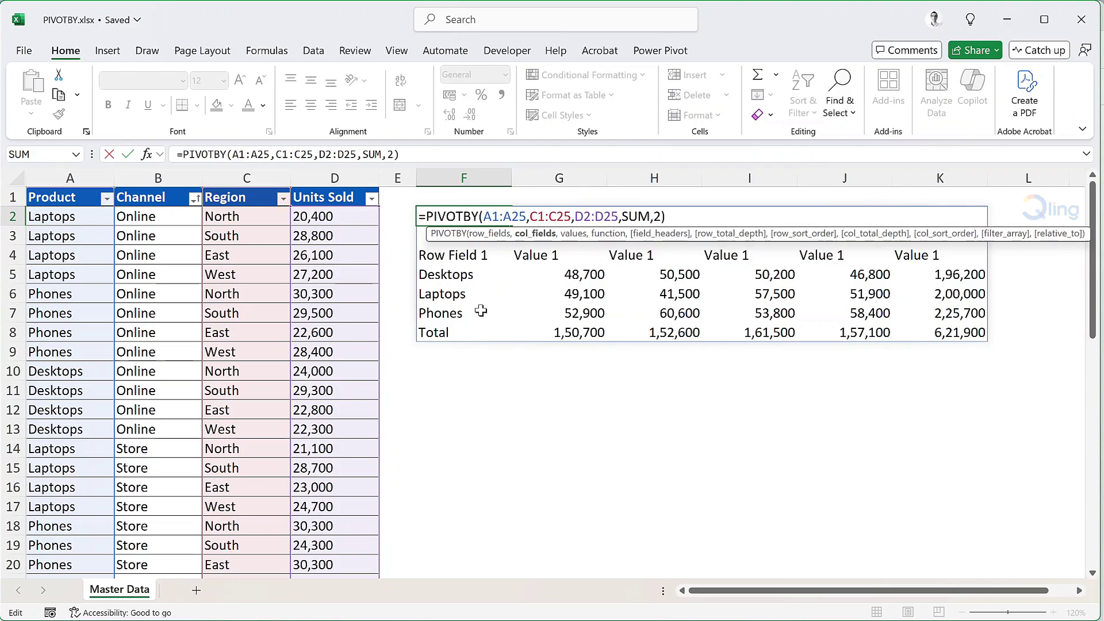
# Step: Extend the values range in the formula to D1:D25 to include the Units Sold header
pyautogui.press('Right')
pyautogui.press('Right')
pyautogui.press('Right')
pyautogui.hotkey('shift', 'Right')
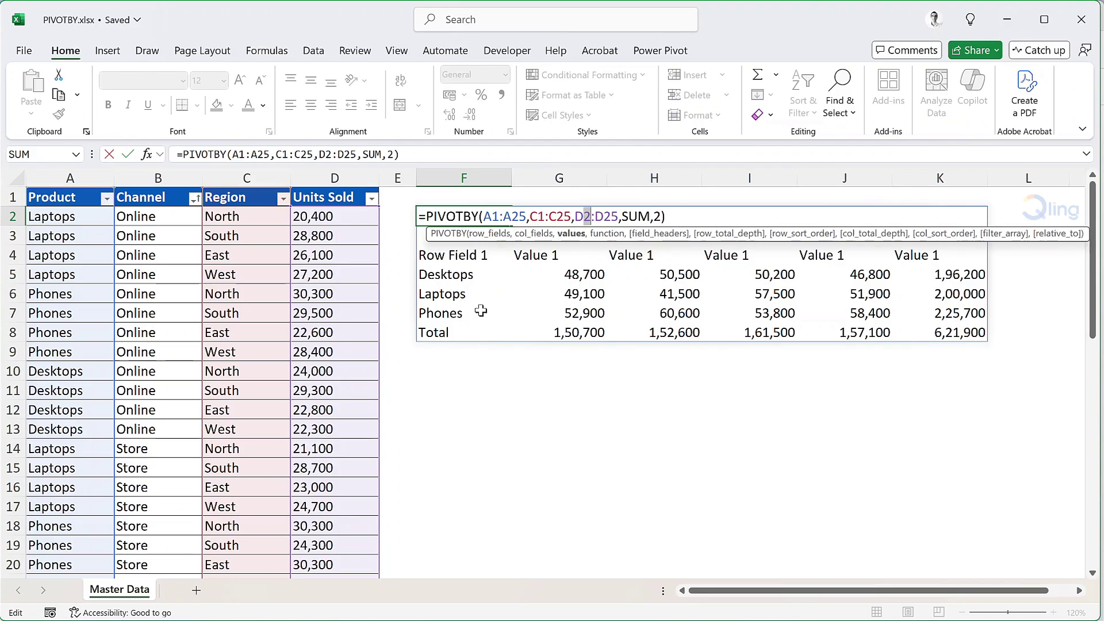
pyautogui.write('1')
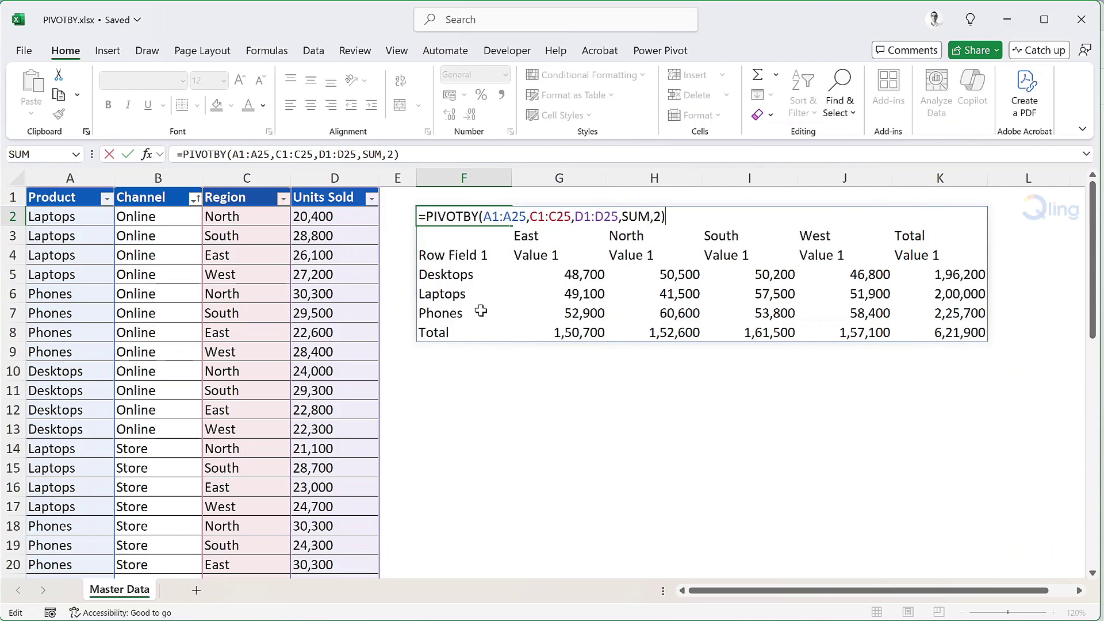
# Step: Set the field_headers argument to 1 (Yes but don't show) and commit the formula
pyautogui.press('End')
pyautogui.press('BackSpace')
pyautogui.press('BackSpace')
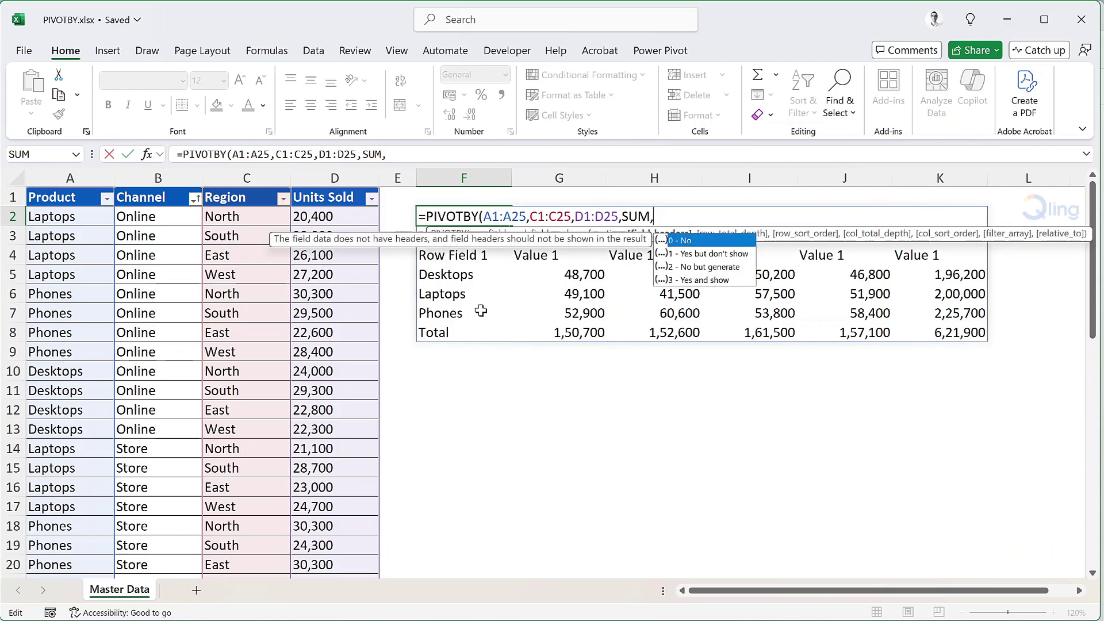
pyautogui.write('1')
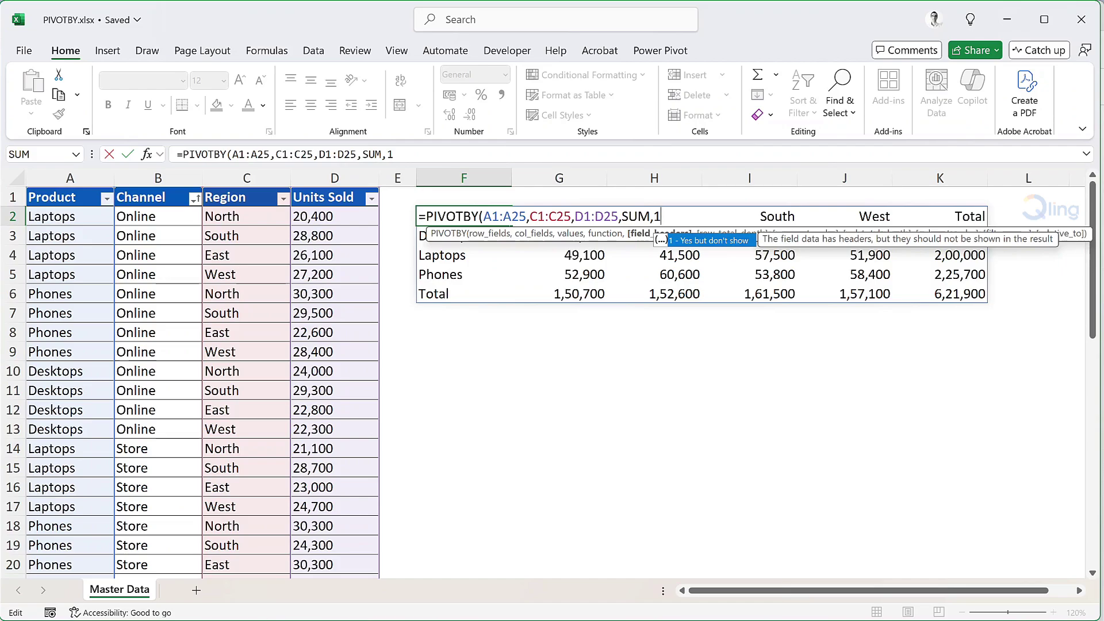
pyautogui.write(')')
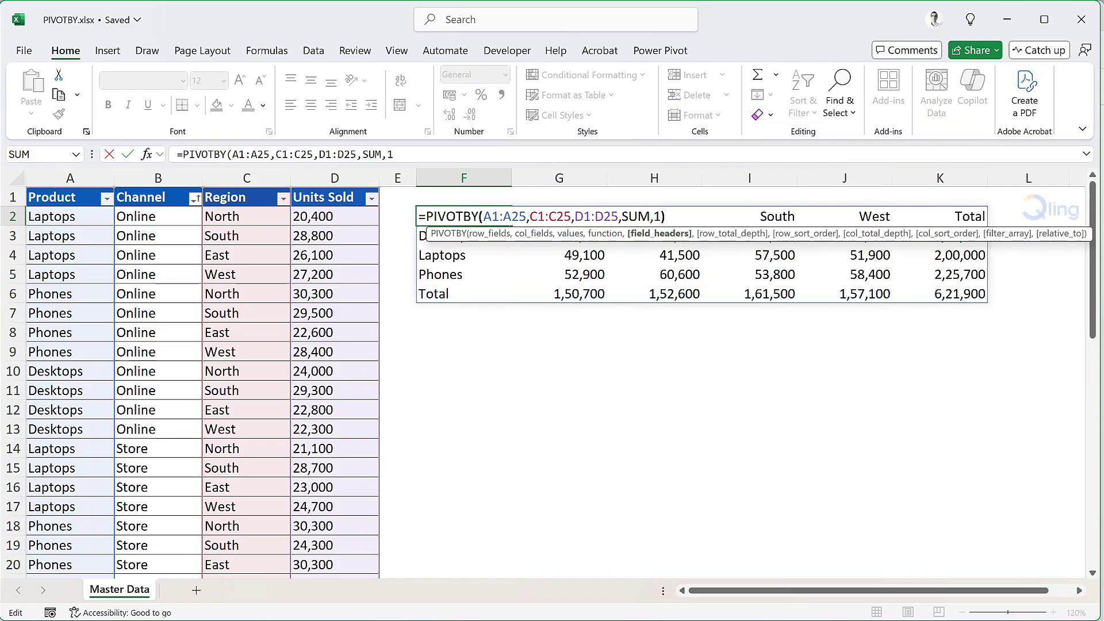
pyautogui.press('Return')
pyautogui.click(562, 345)
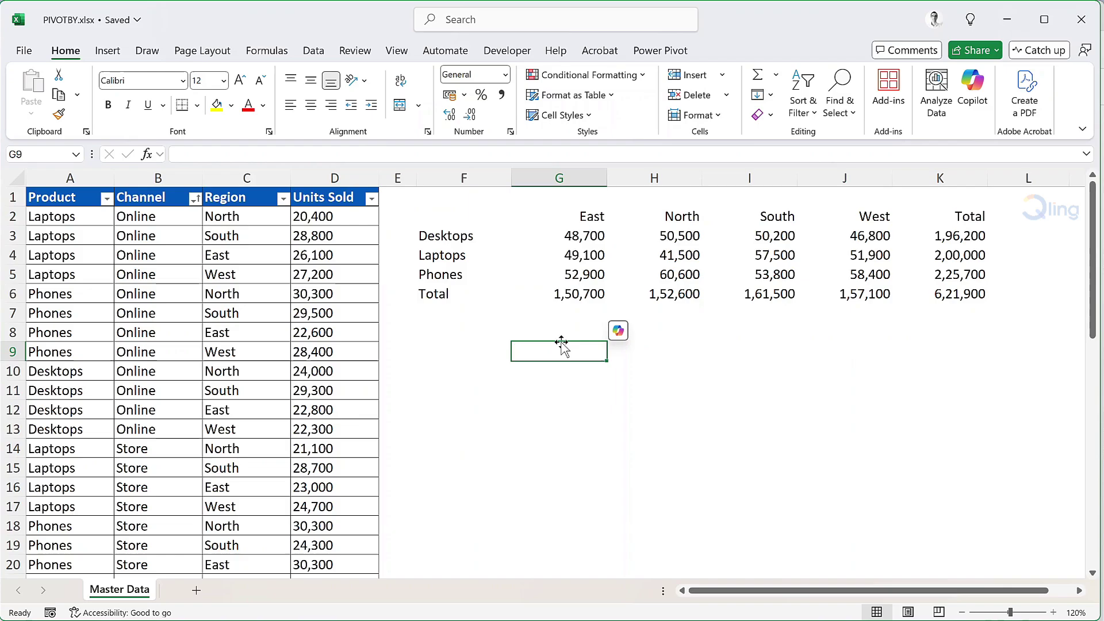
# Step: Try the F2 PIVOTBY formula with field_headers set to 3, and undo that change
pyautogui.click(452, 223)
pyautogui.doubleClick(452, 222)
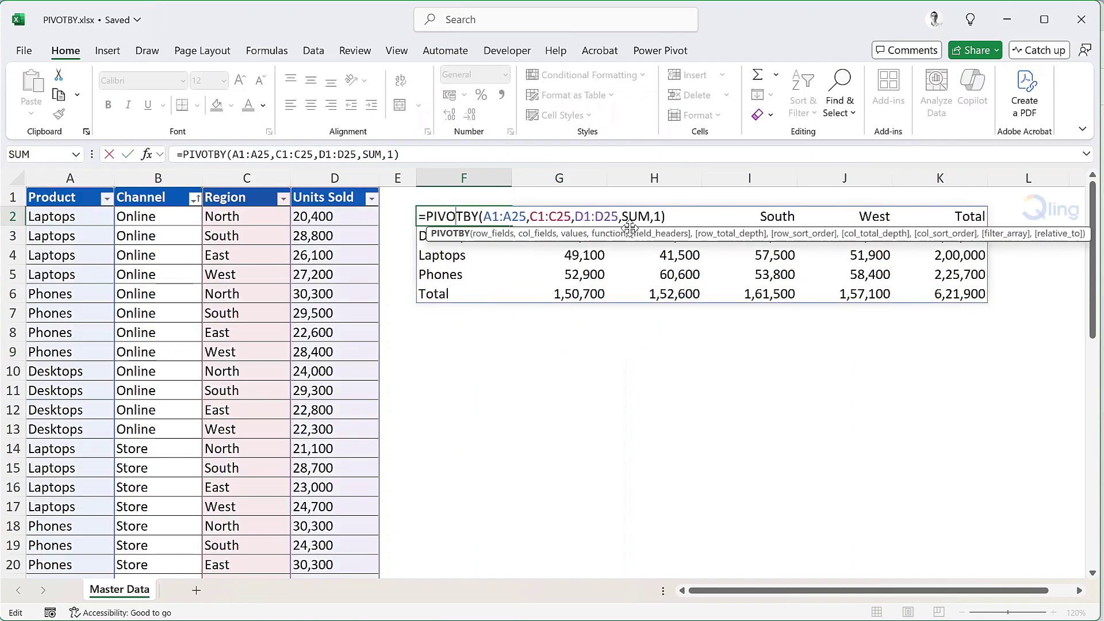
pyautogui.press('BackSpace')
pyautogui.write('3')
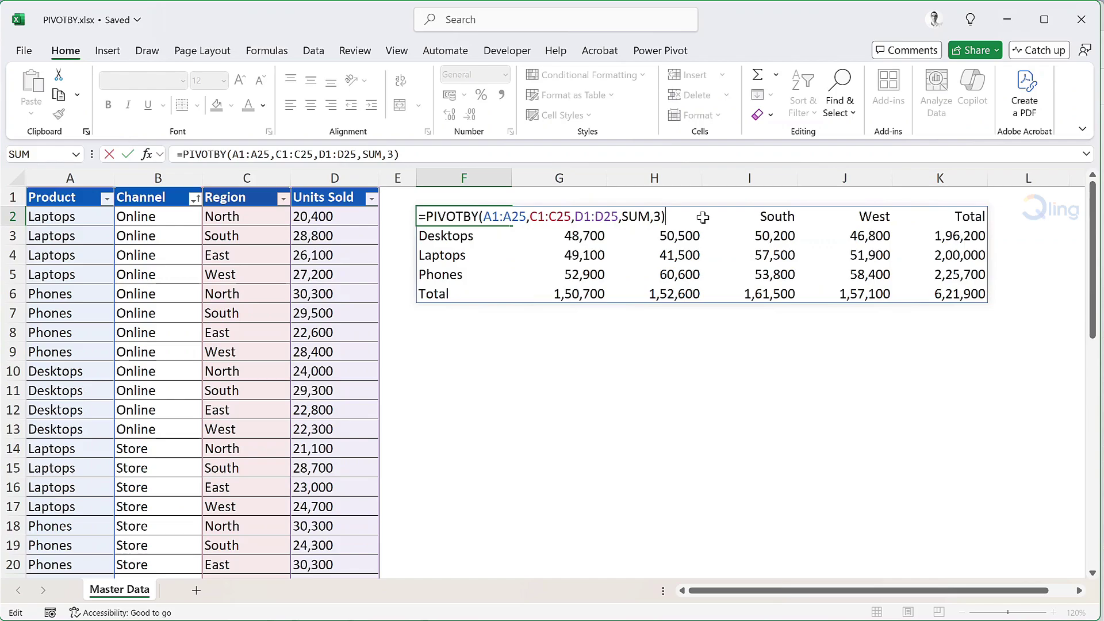
pyautogui.press('Return')
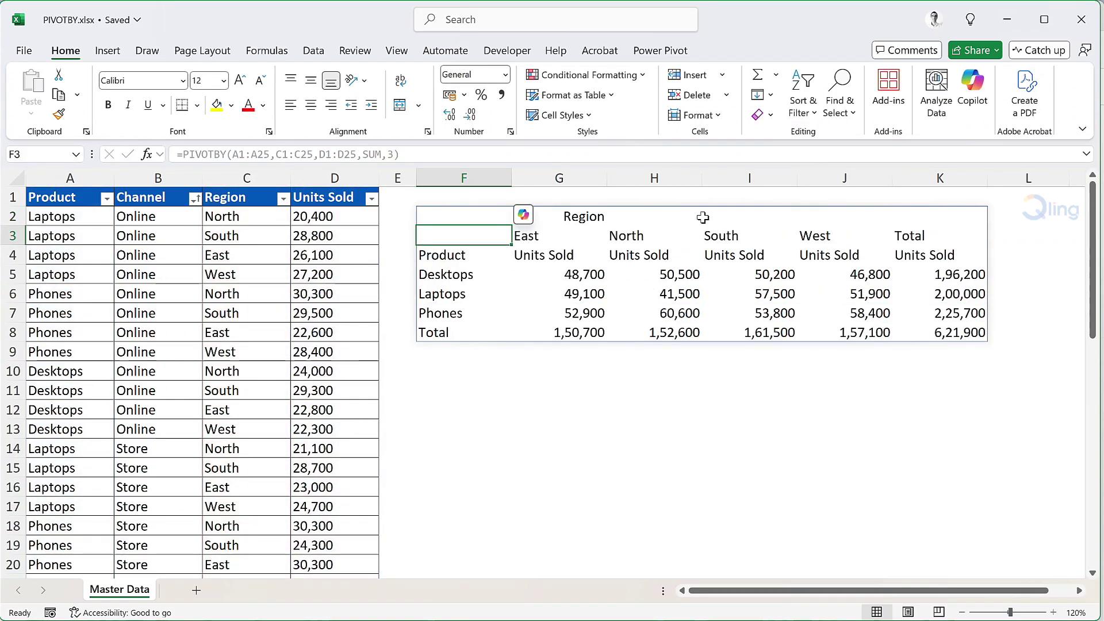
pyautogui.hotkey('ctrl', 'z')
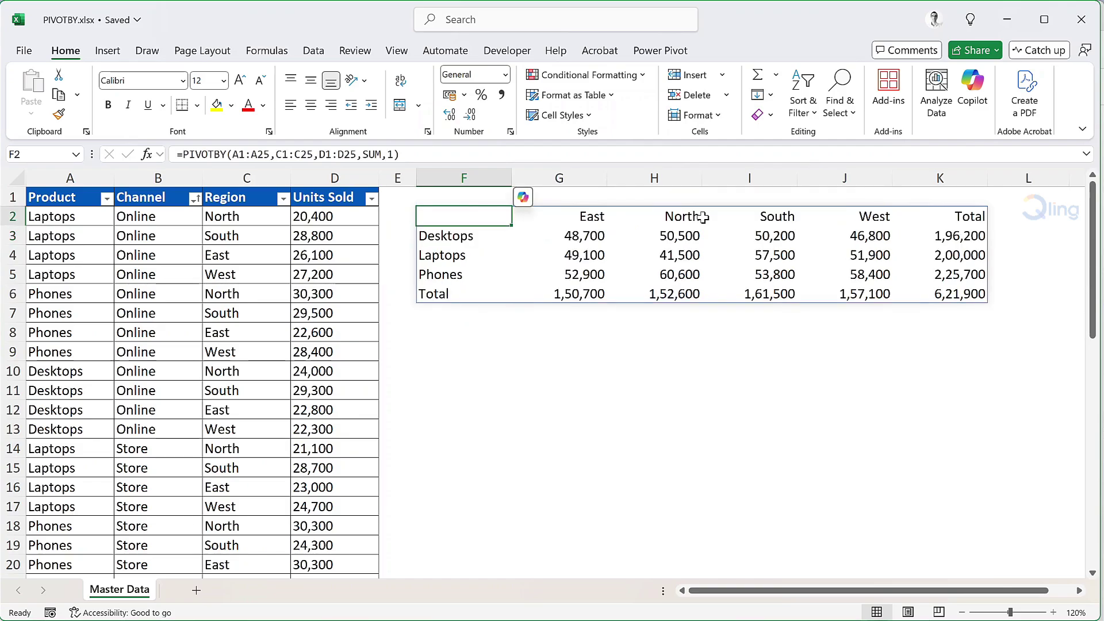
# Step: Add a row_total_depth argument of 0 (No totals) to the F2 PIVOTBY formula and commit it
pyautogui.doubleClick(475, 216)
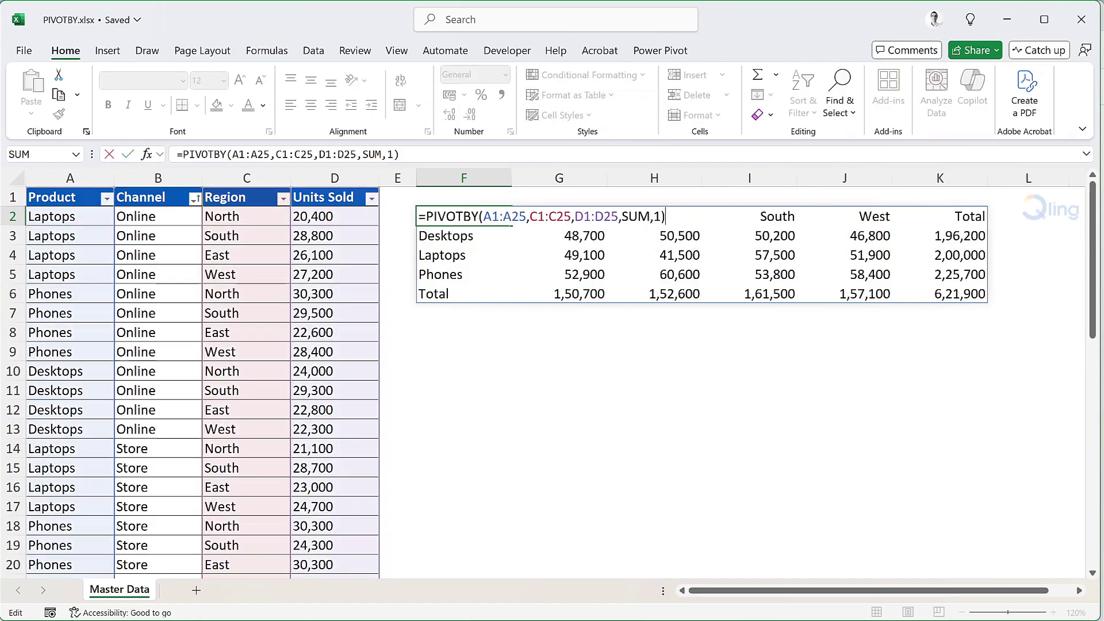
pyautogui.press('BackSpace')
pyautogui.write(',')
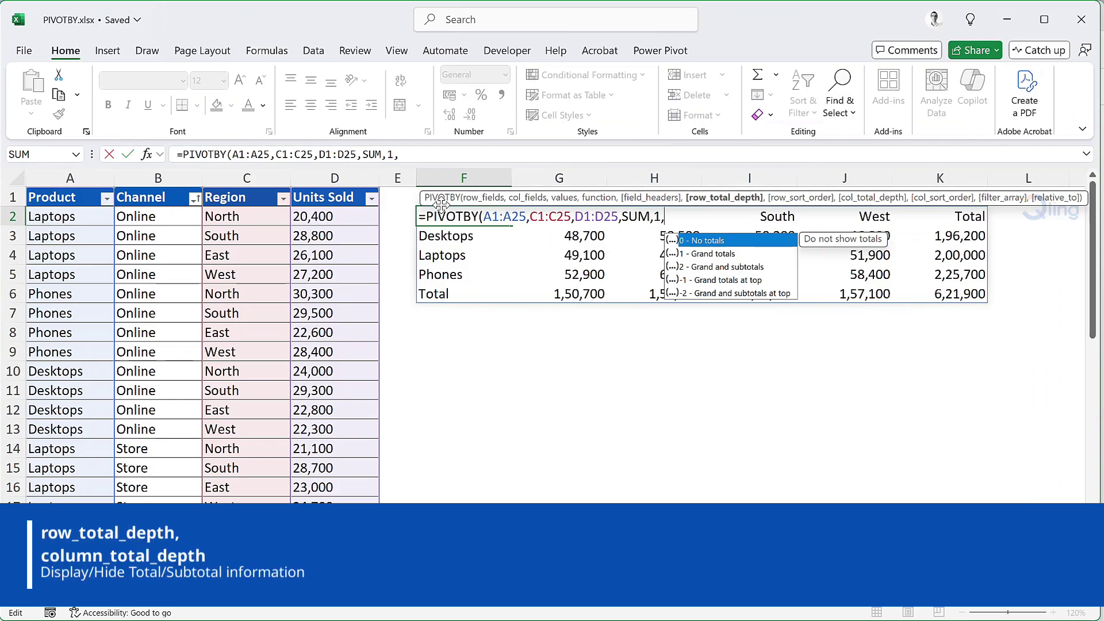
pyautogui.write('0)')
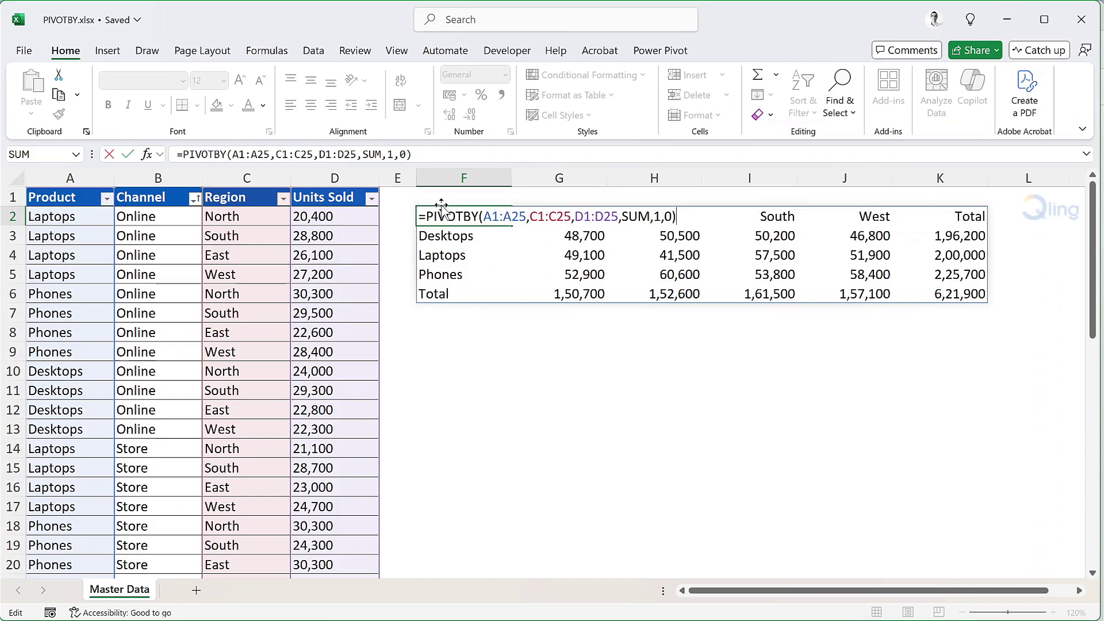
pyautogui.press('Return')
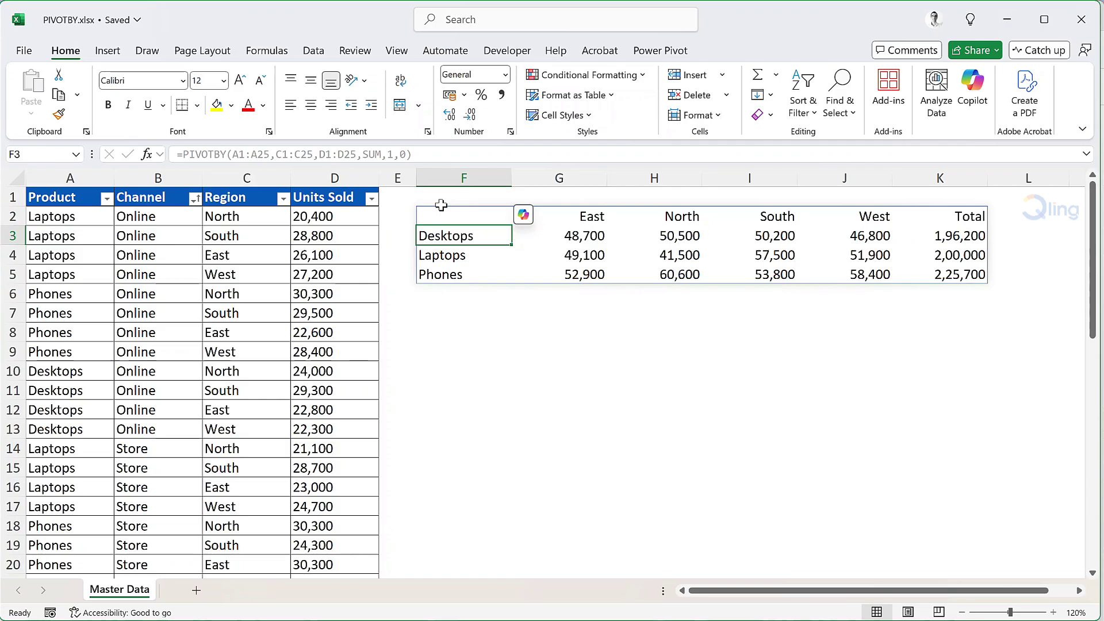
# Step: Skip row_sort_order in the F2 formula and set col_total_depth to 0 (No totals)
pyautogui.doubleClick(446, 213)
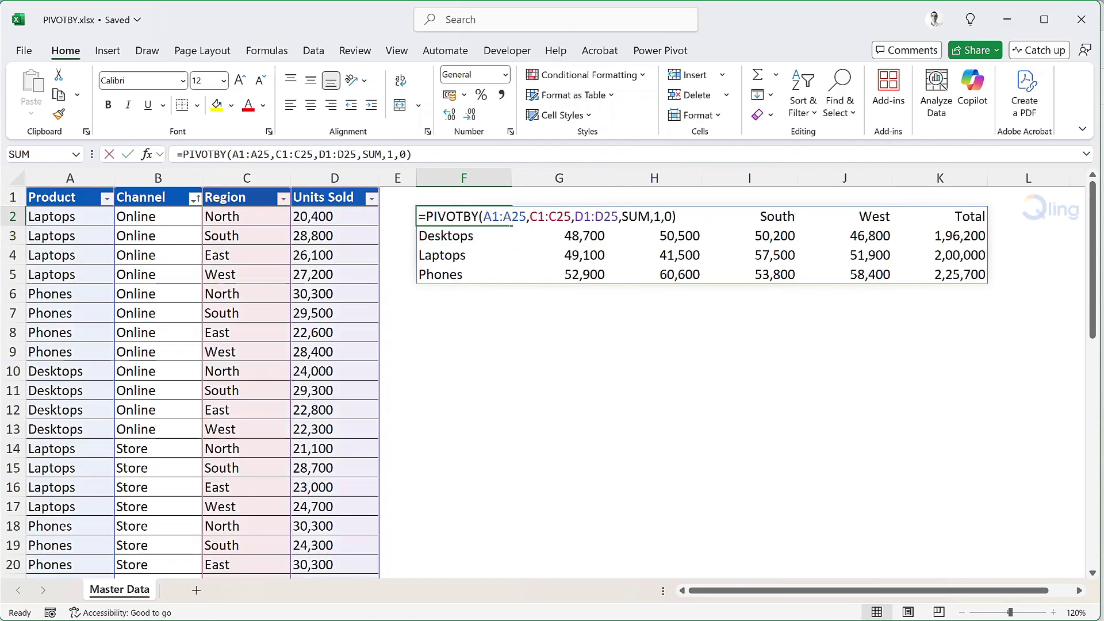
pyautogui.press('BackSpace')
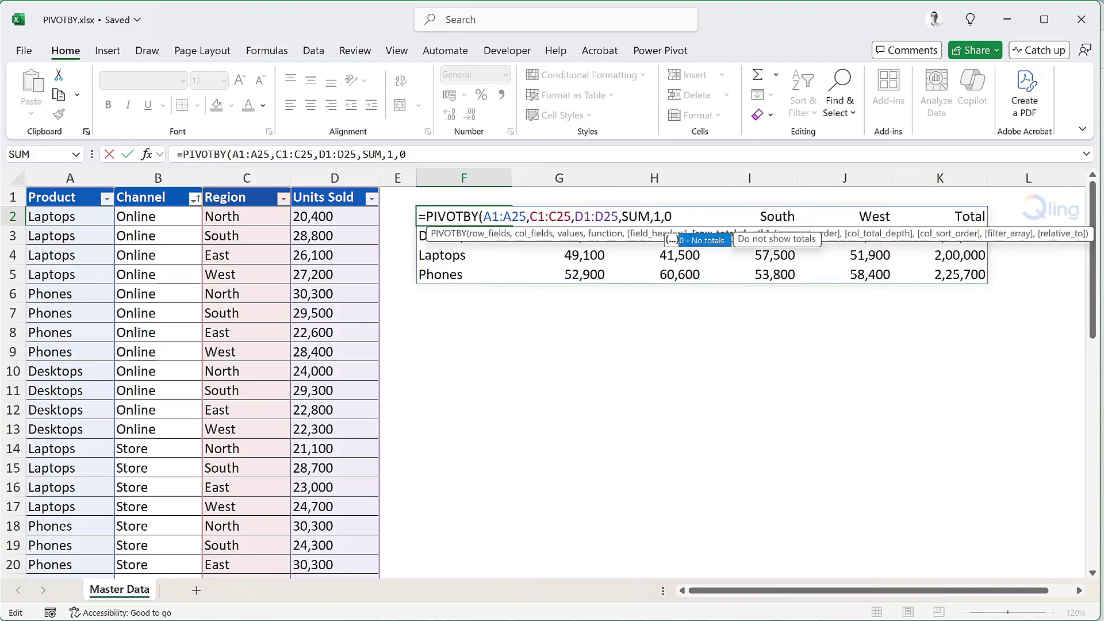
pyautogui.write(',,')
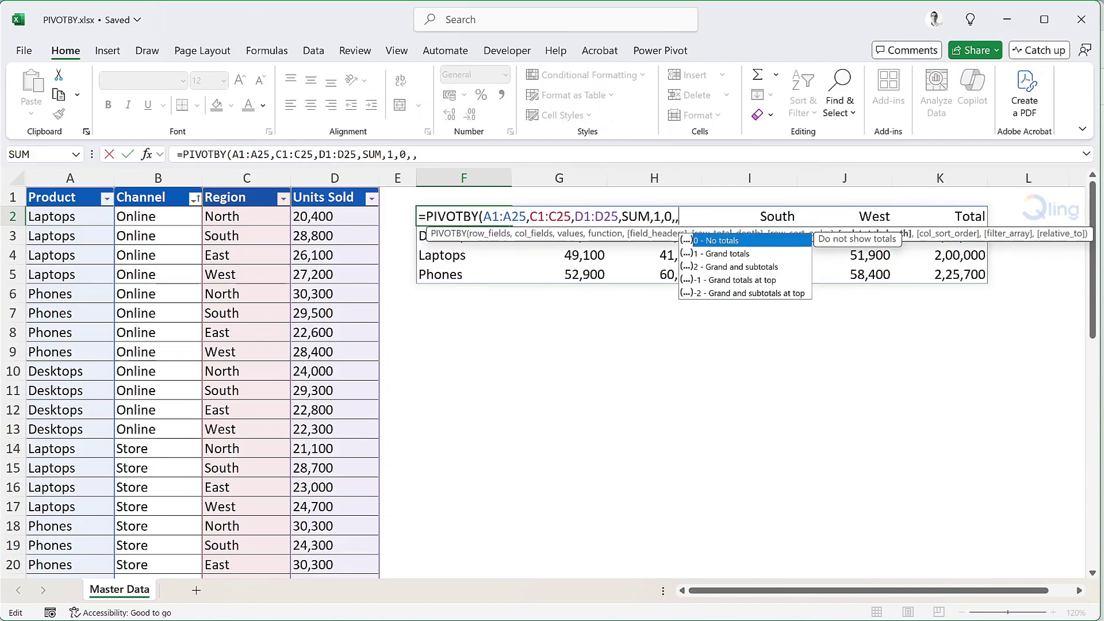
pyautogui.write('0)')
pyautogui.press('Return')
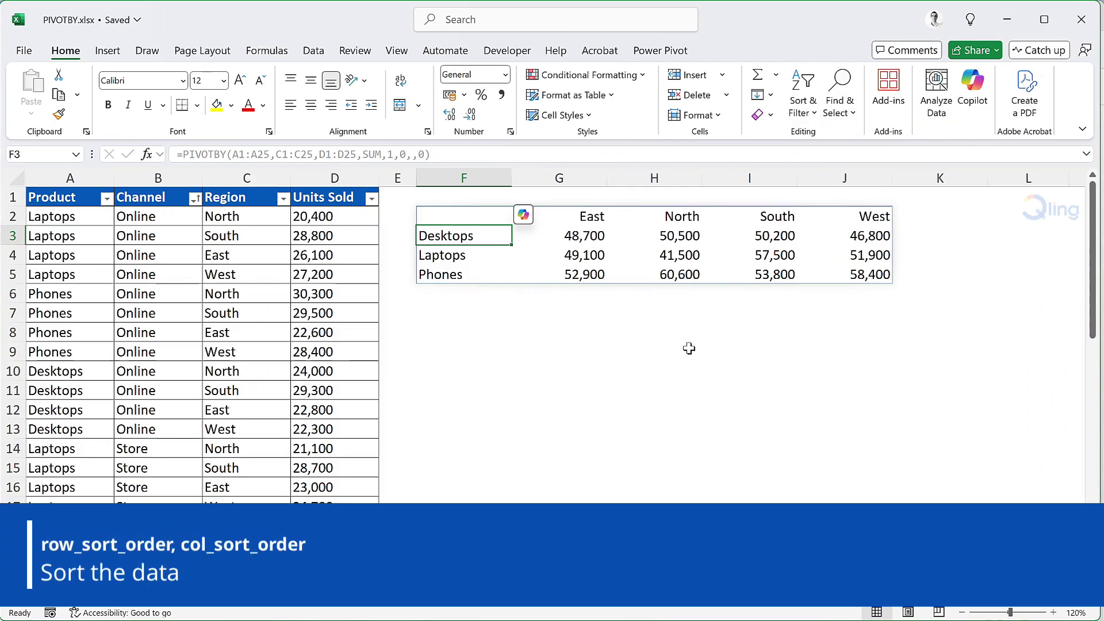
# Step: Set both col_total_depth and row_total_depth in the F2 PIVOTBY formula to 1 (Grand totals)
pyautogui.doubleClick(479, 216)
pyautogui.press('Left')
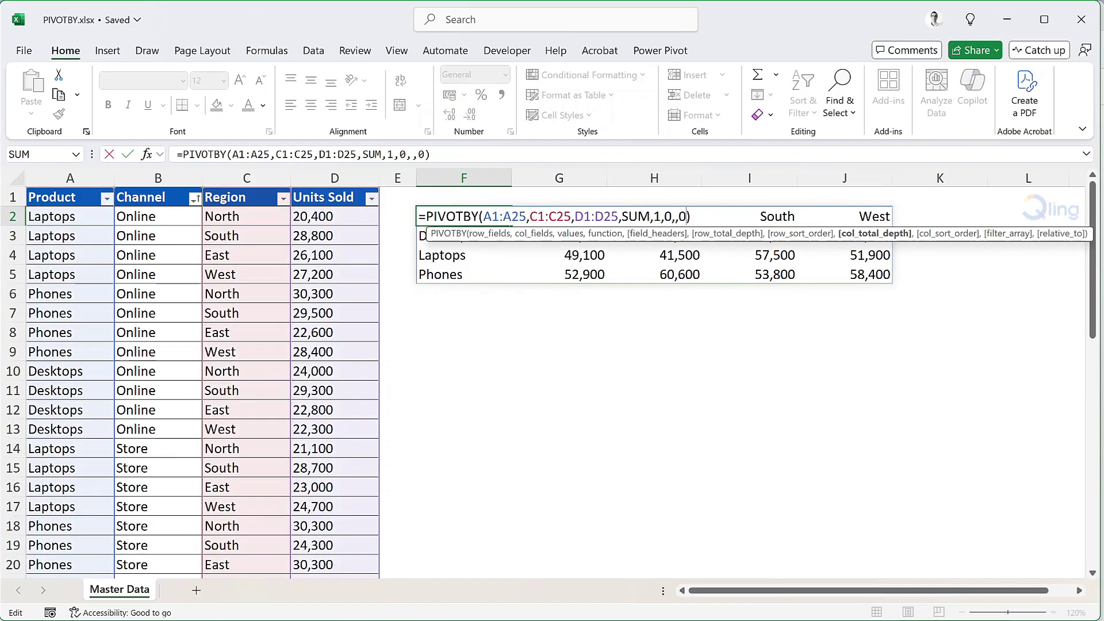
pyautogui.write('1')
pyautogui.press('Left')
pyautogui.press('Left')
pyautogui.press('Left')
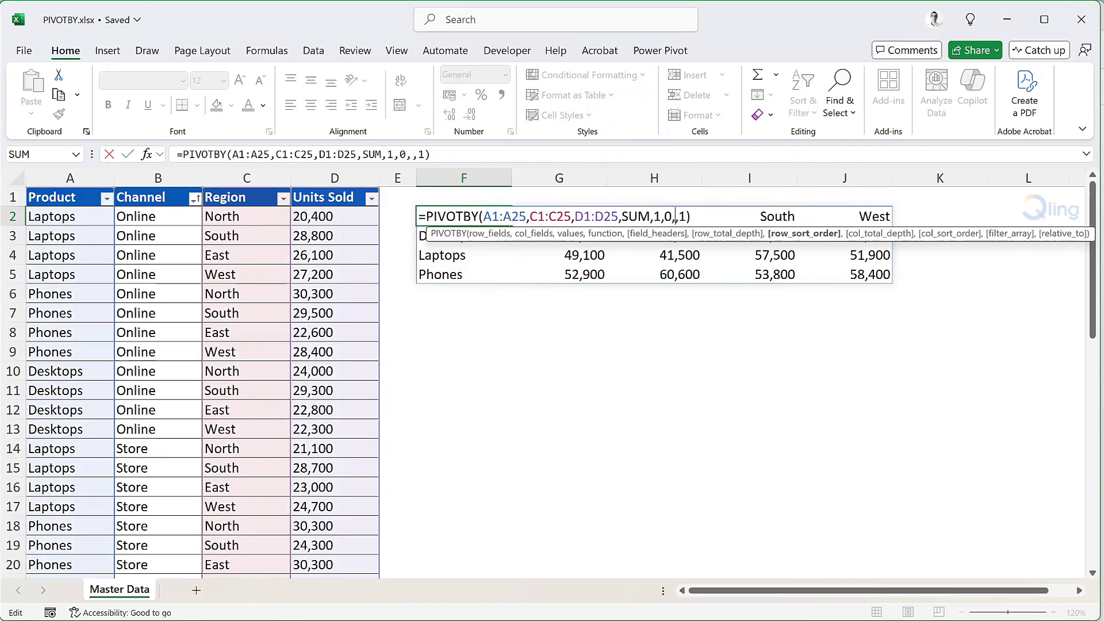
pyautogui.press('BackSpace')
pyautogui.write('1')
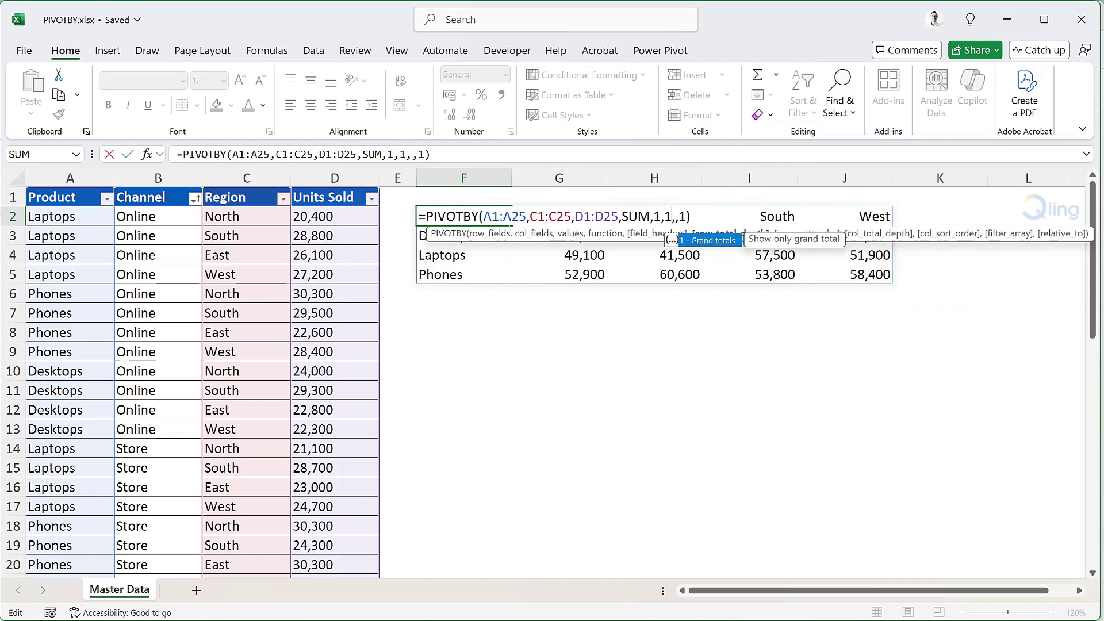
pyautogui.press('Return')
# Step: Fill the empty row_sort_order argument in the F2 formula with 2 and commit it
pyautogui.press('Up')
pyautogui.press('F2')
pyautogui.press('Left')
pyautogui.press('Left')
pyautogui.press('Left')
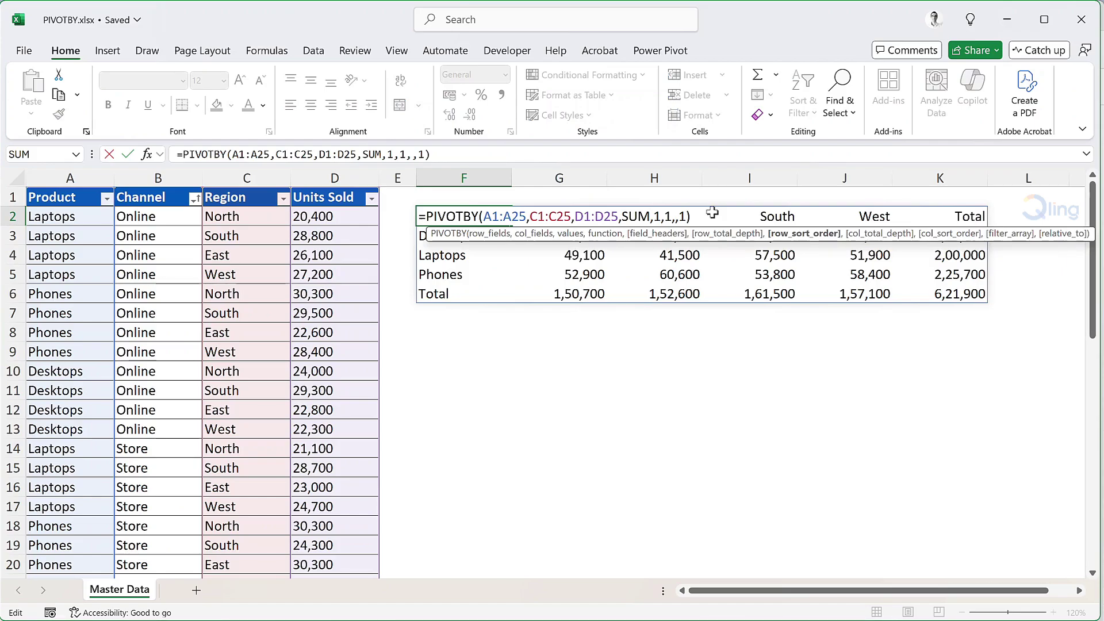
pyautogui.write('2')
pyautogui.press('Return')
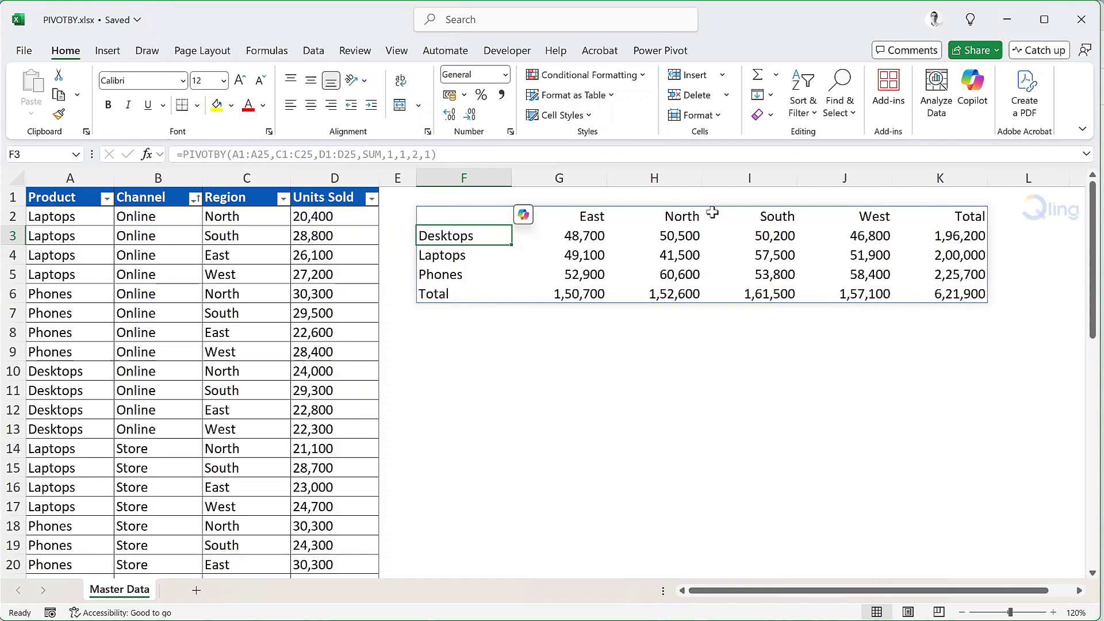
# Step: Change row_sort_order in the F2 formula to -2 to sort the products in descending order
pyautogui.doubleClick(472, 216)
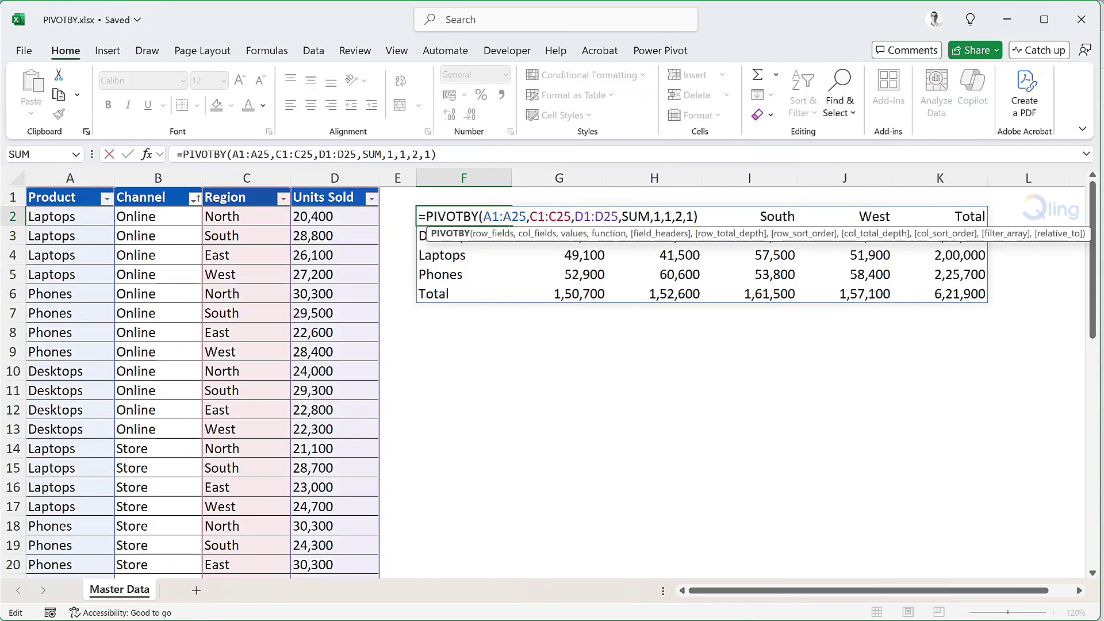
pyautogui.click(674, 217)
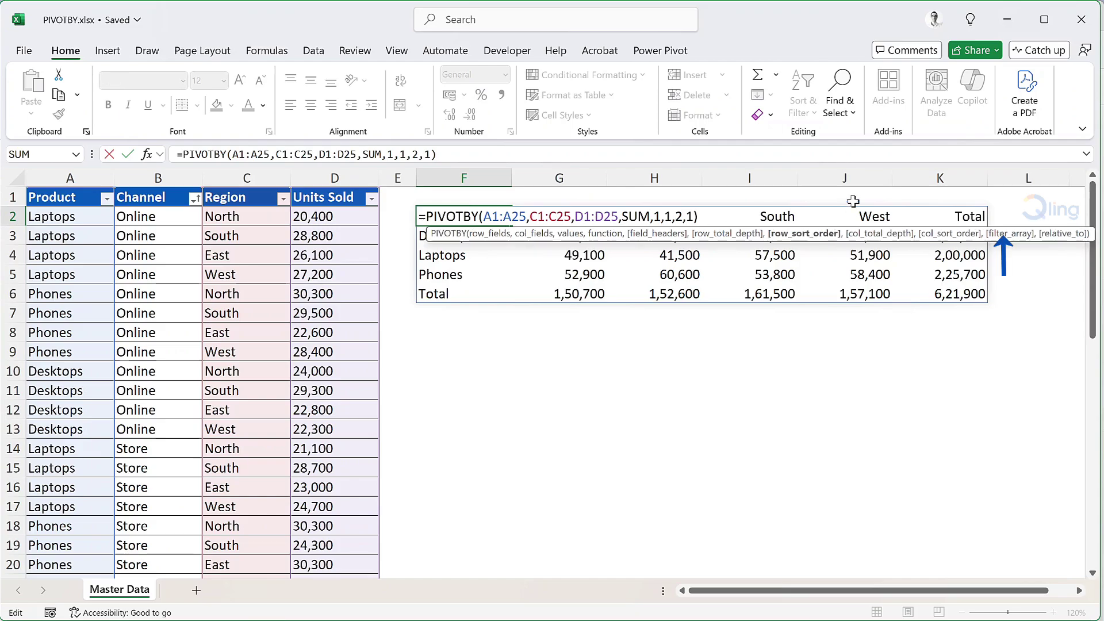
pyautogui.write('-')
pyautogui.press('Return')
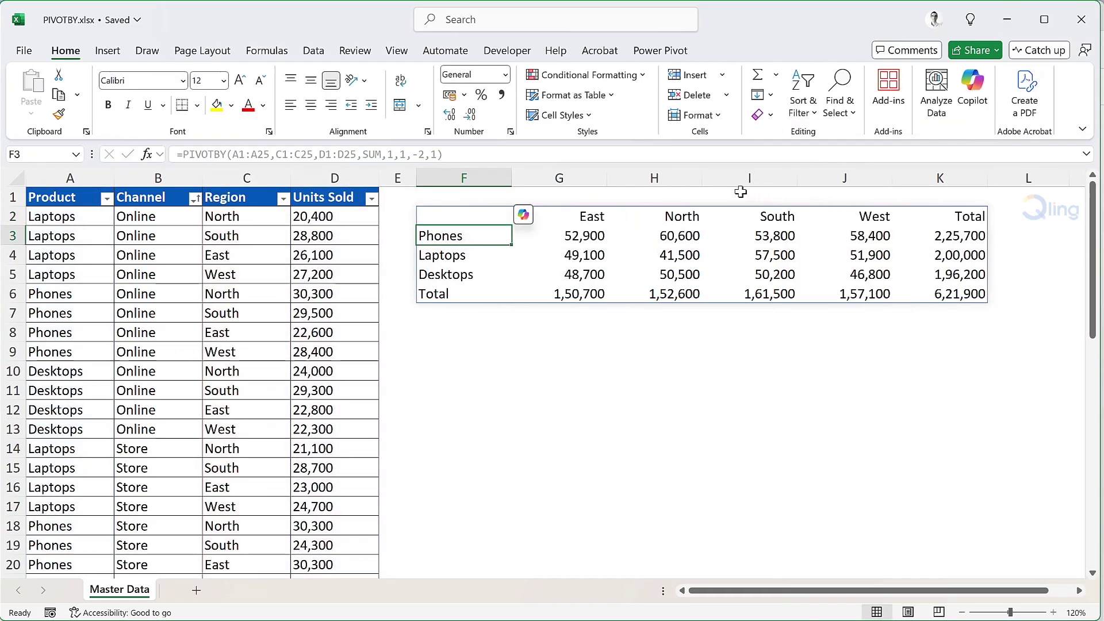
# Step: Add a col_sort_order argument of 2 at the end of the F2 PIVOTBY formula
pyautogui.press('Up')
pyautogui.doubleClick(464, 216)
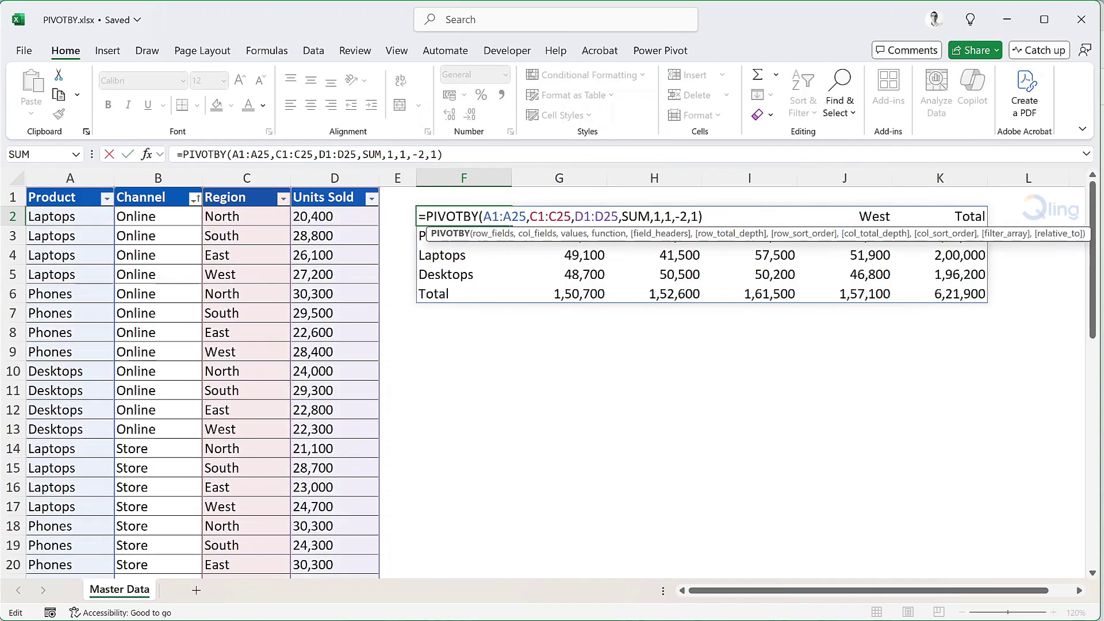
pyautogui.press('End')
pyautogui.press('BackSpace')
pyautogui.write(',')
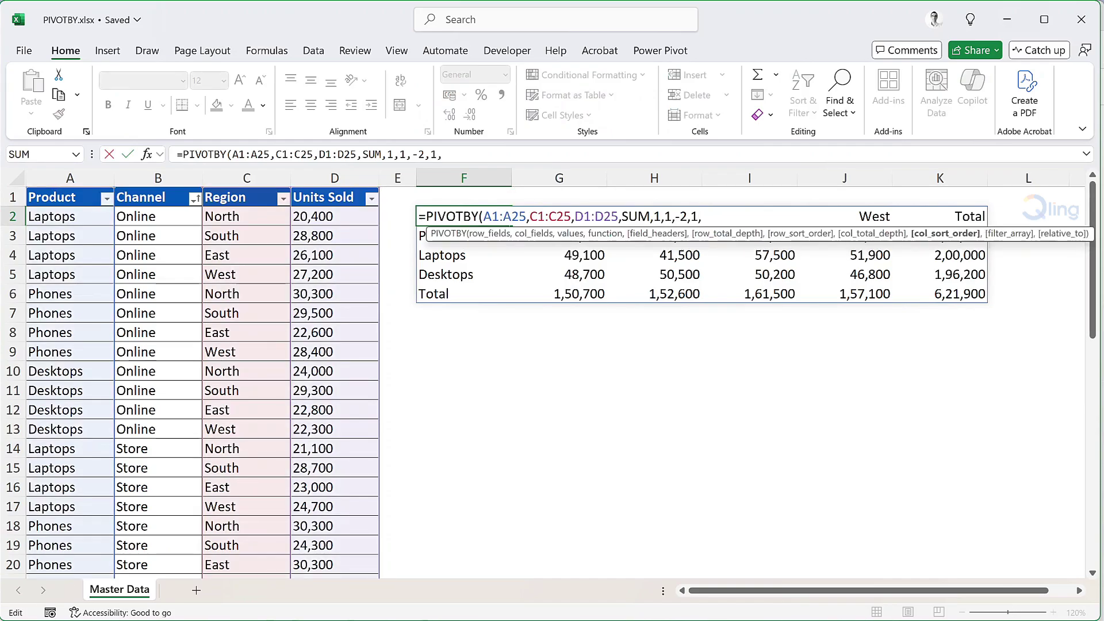
pyautogui.write('2)')
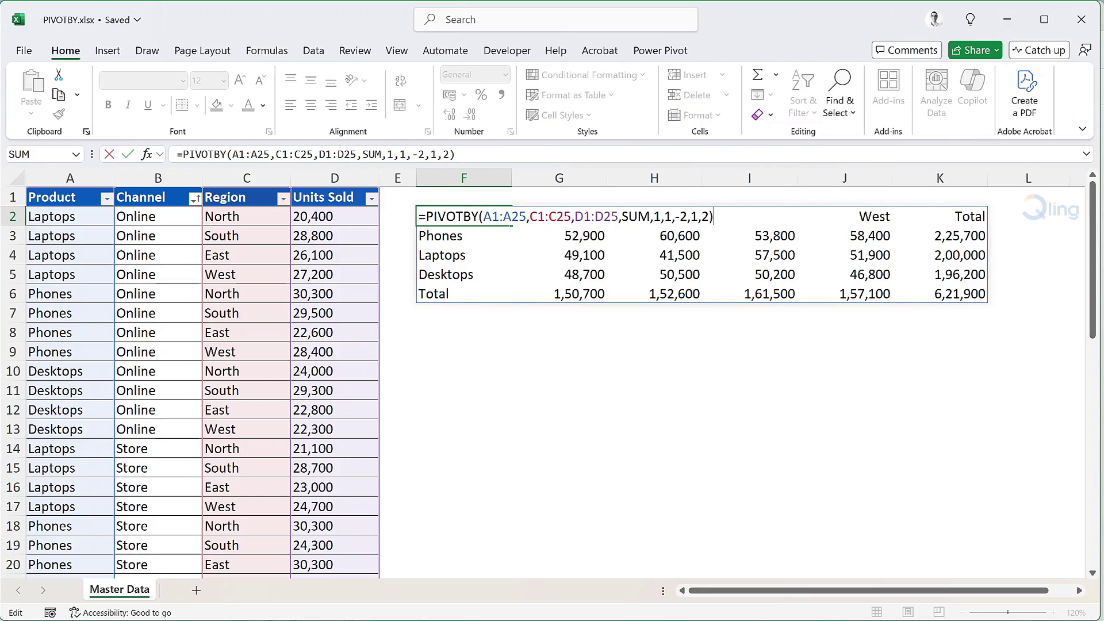
pyautogui.press('Return')
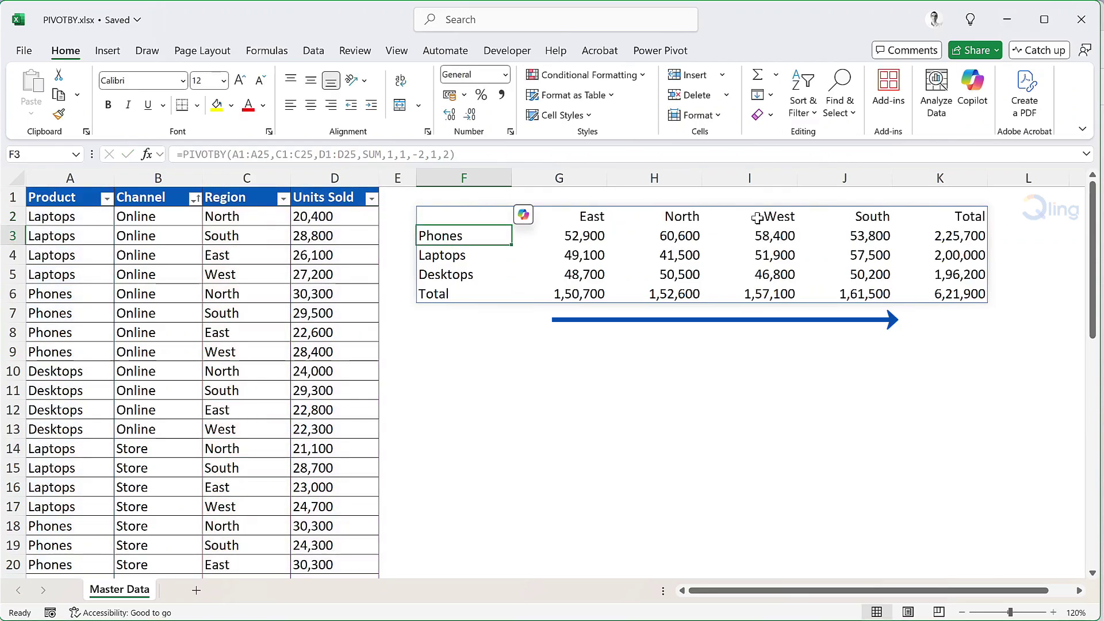
# Step: Change col_sort_order in the F2 formula to -2 to reverse the order of the regions
pyautogui.doubleClick(471, 216)
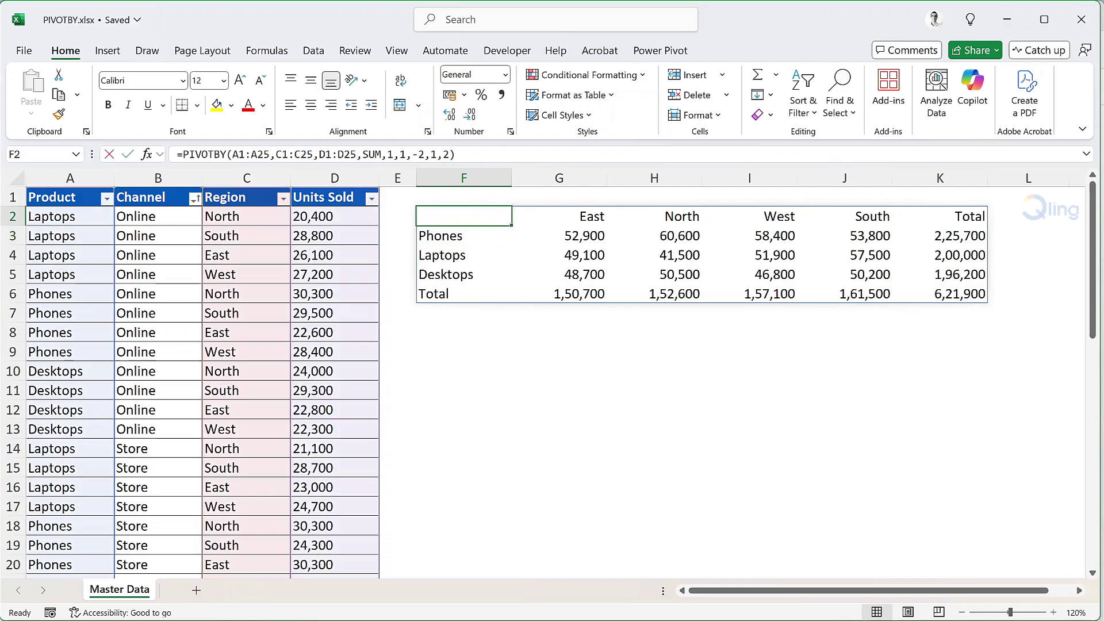
pyautogui.click(701, 217)
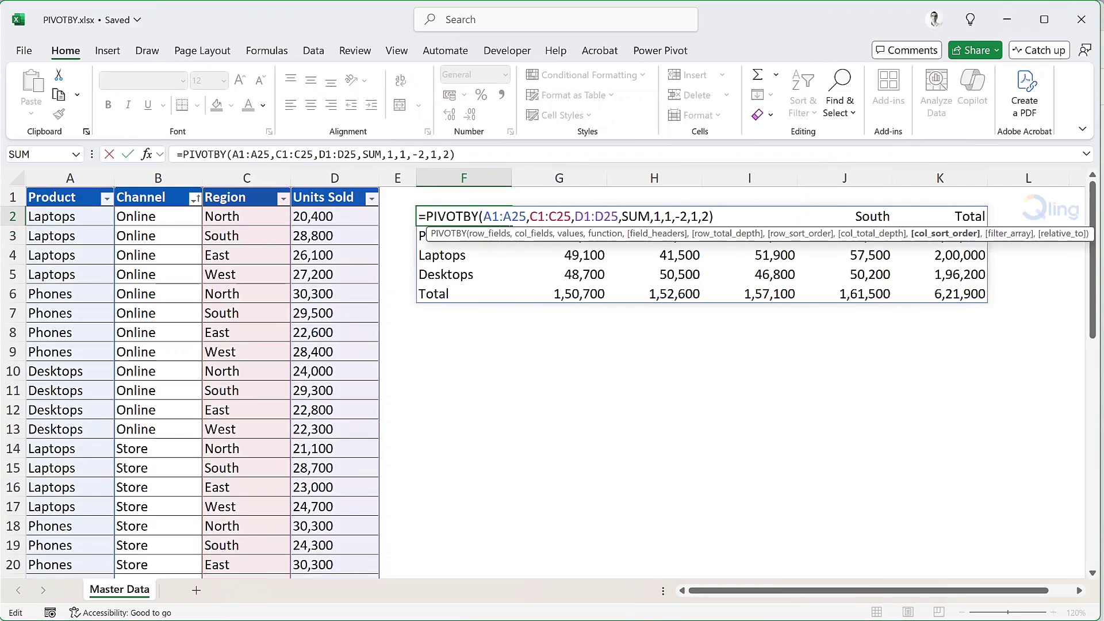
pyautogui.write('-')
pyautogui.press('Return')
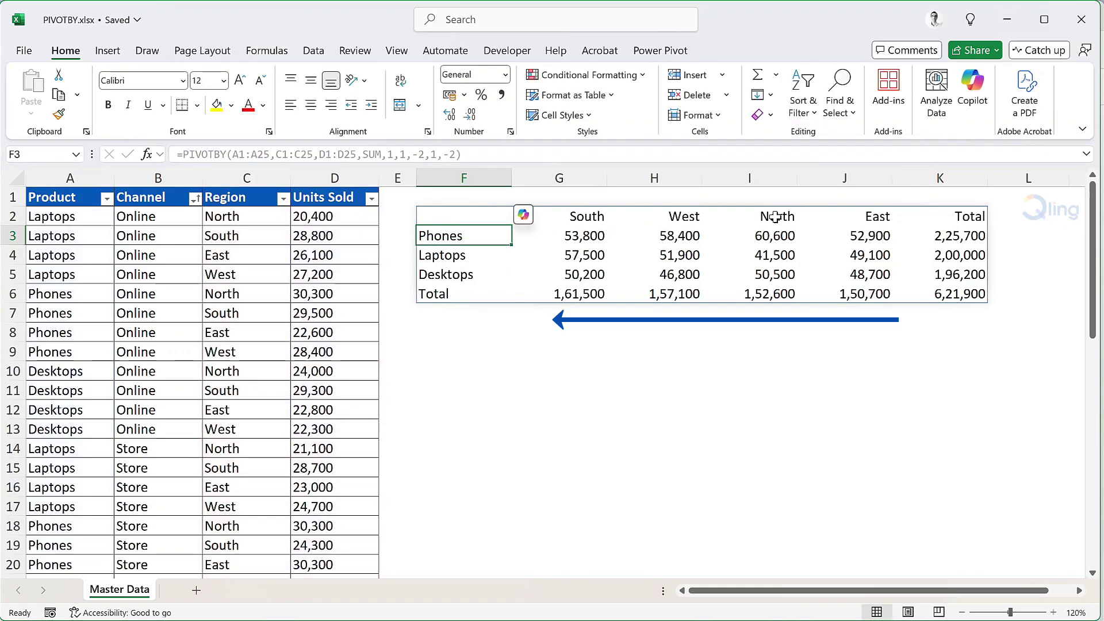
# Step: Add the filter_array condition A1:A25="Phones" to the F2 PIVOTBY formula and commit it
pyautogui.click(456, 212)
pyautogui.press('F2')
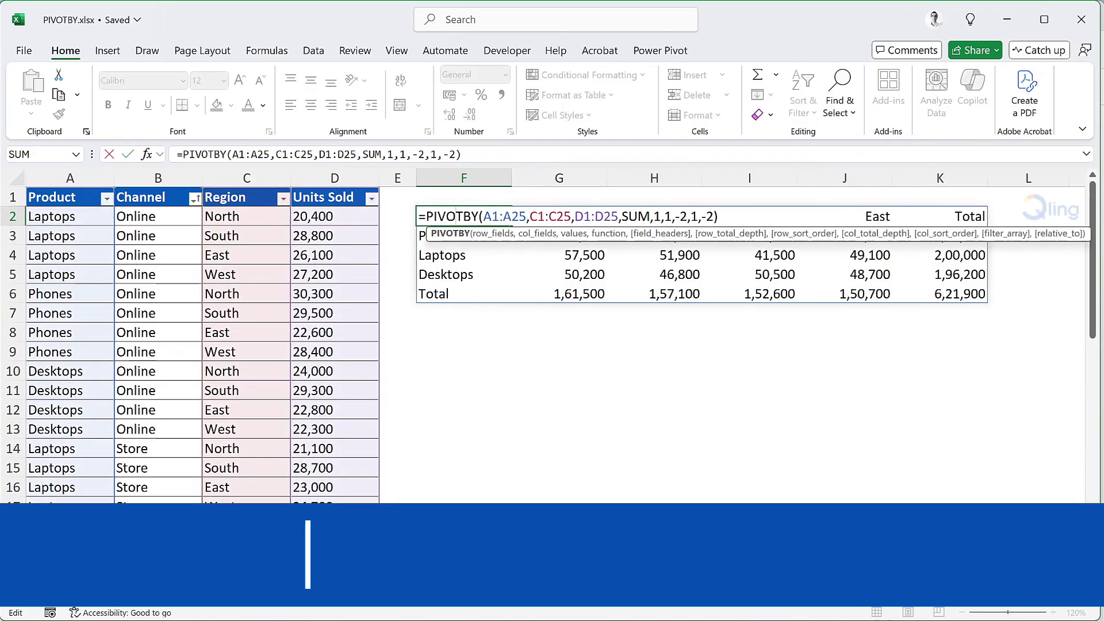
pyautogui.press('BackSpace')
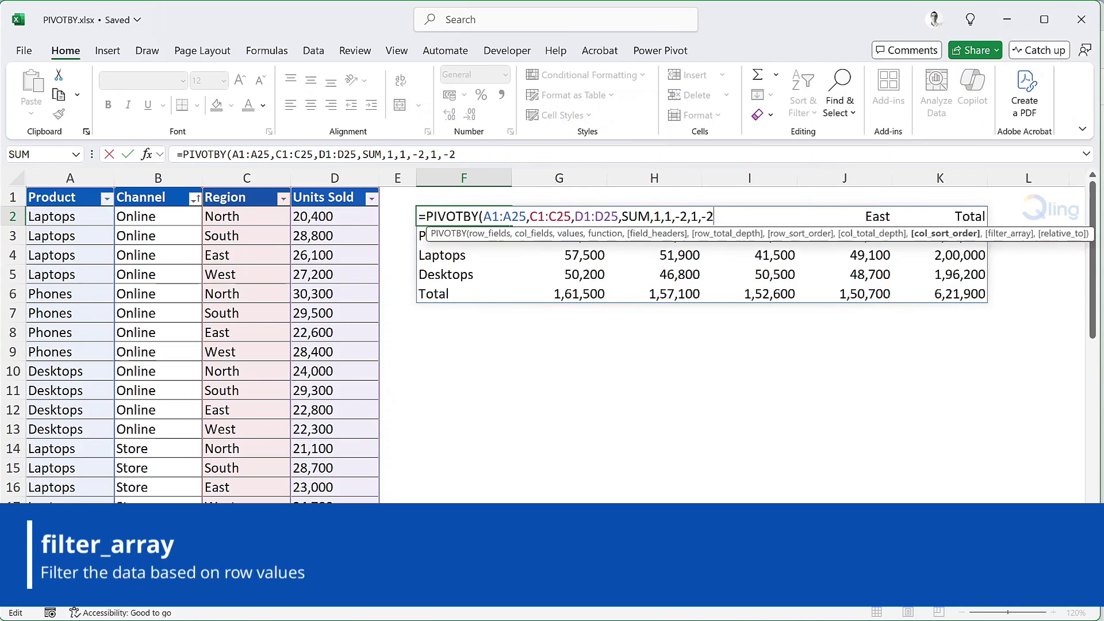
pyautogui.write(',')
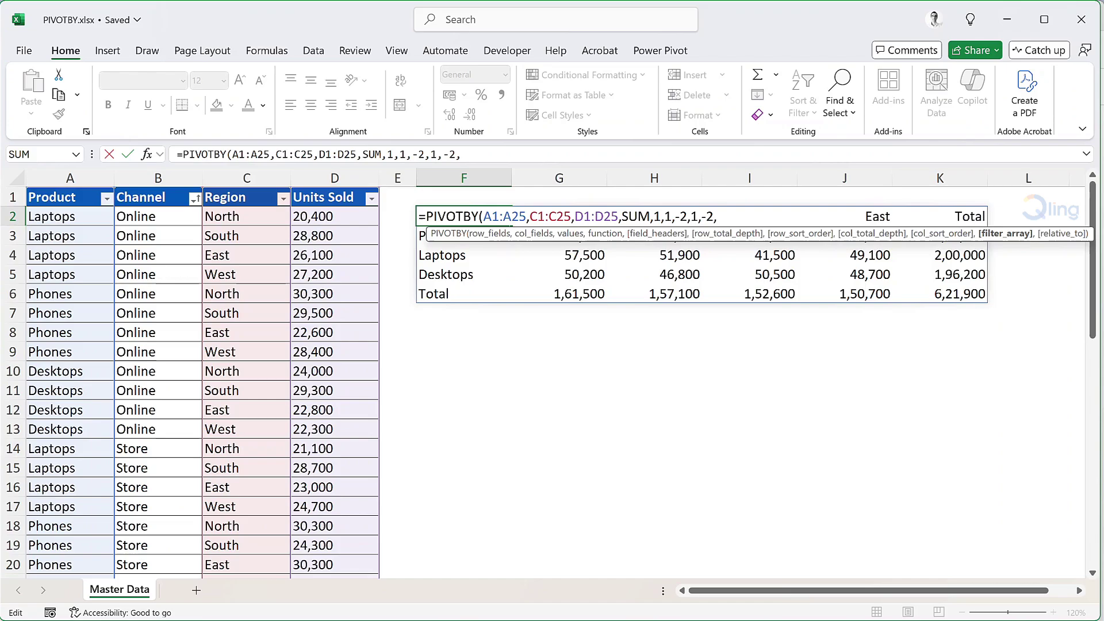
pyautogui.write('A1:A25')
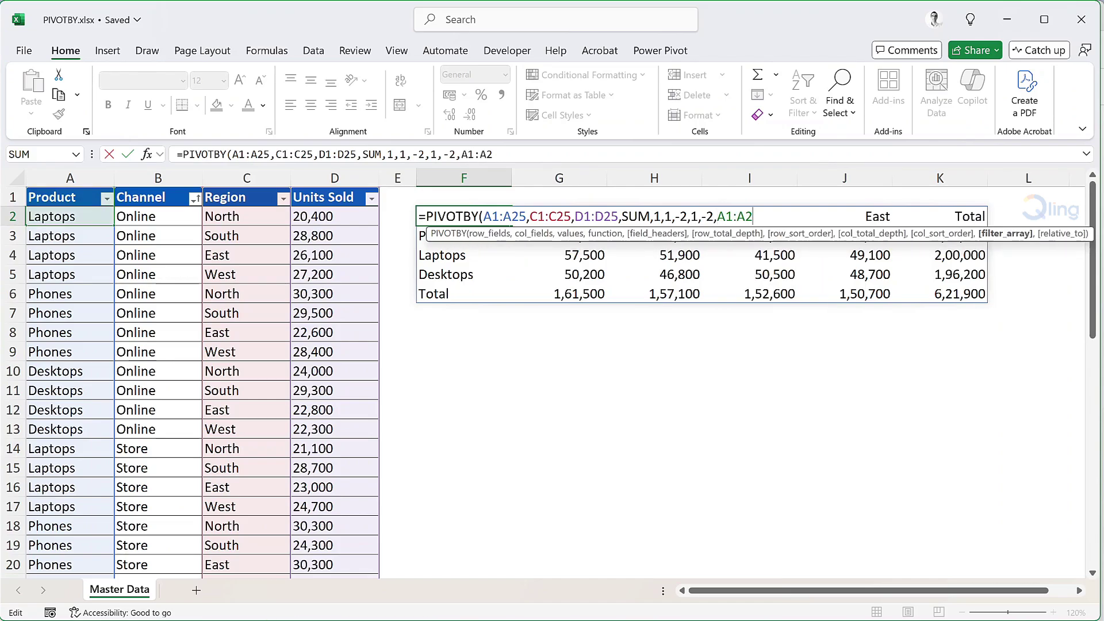
pyautogui.write('=')
pyautogui.write('"P')
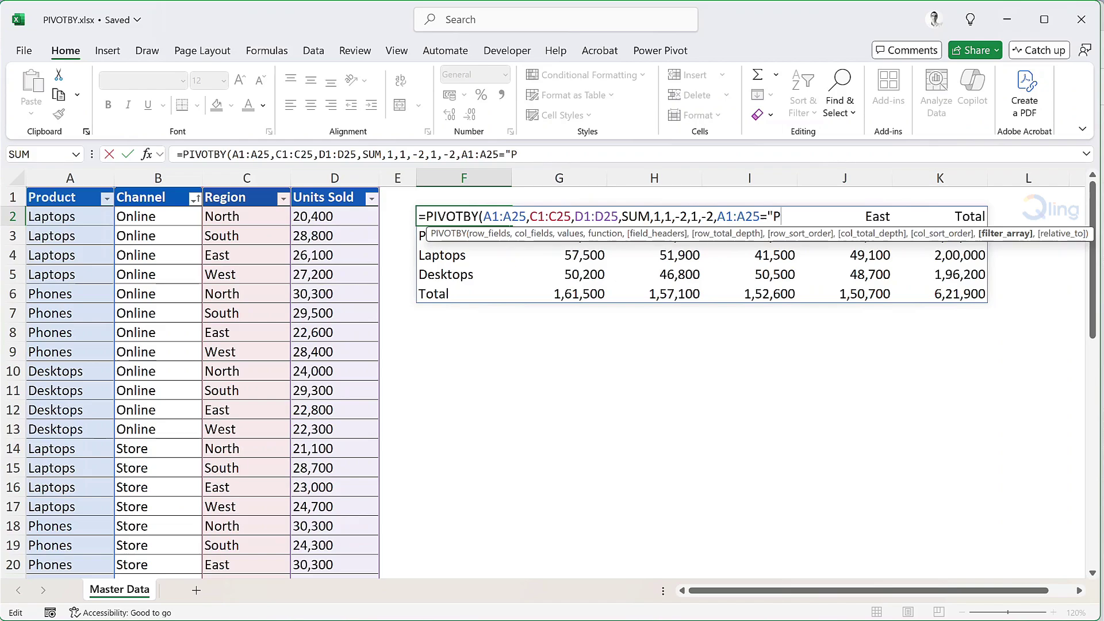
pyautogui.write('hones")')
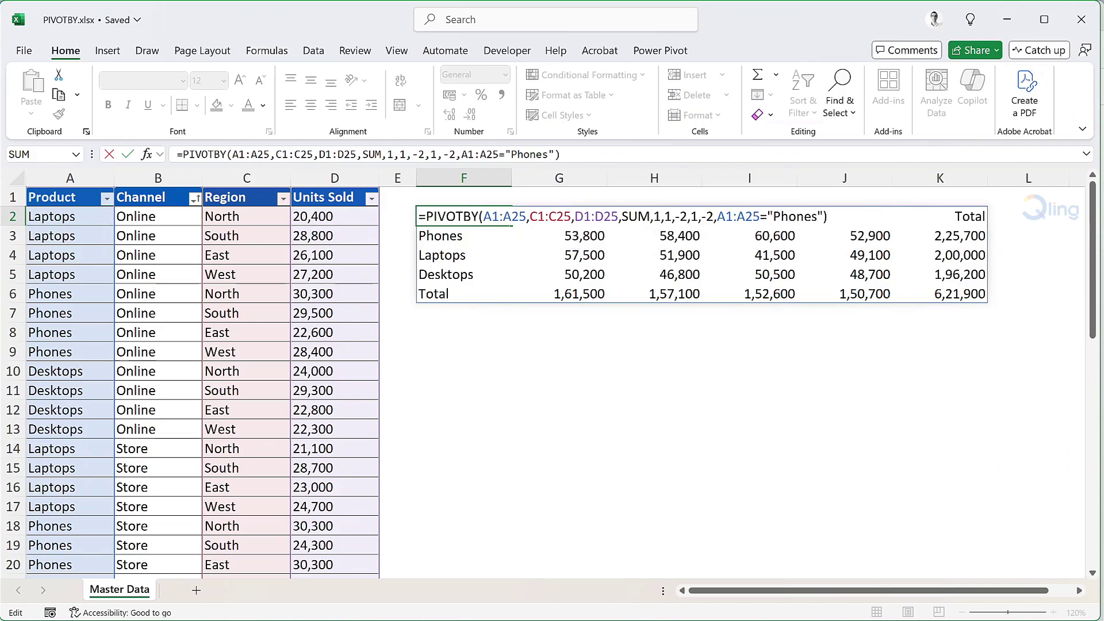
pyautogui.press('Return')
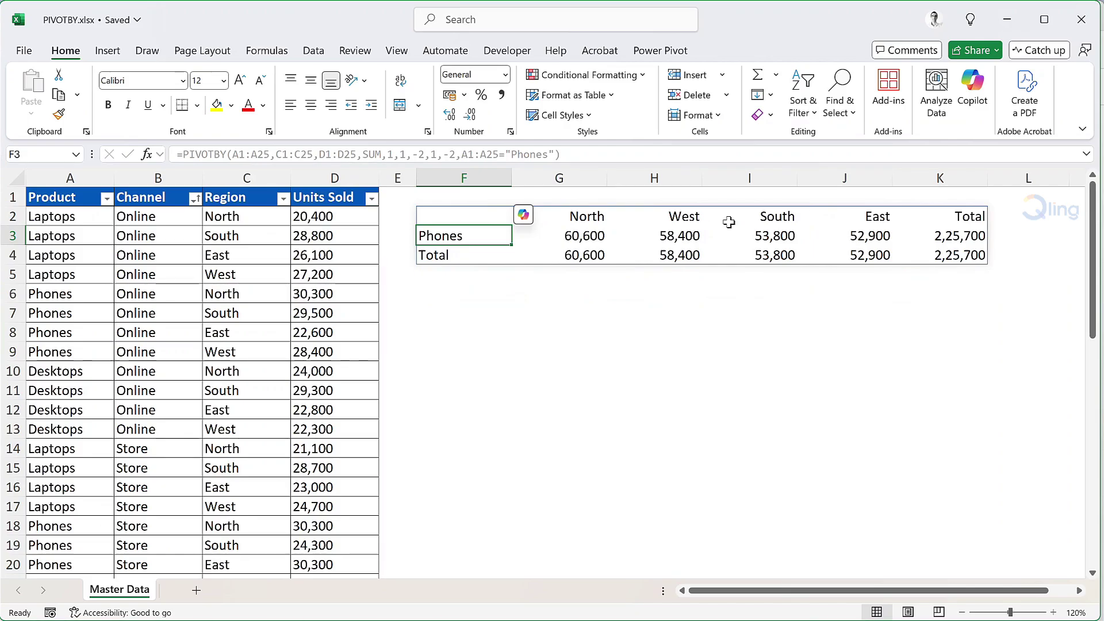
# Step: Replace the filter_array condition in the F2 PIVOTBY formula with C1:C25="East" and commit it
pyautogui.doubleClick(473, 216)
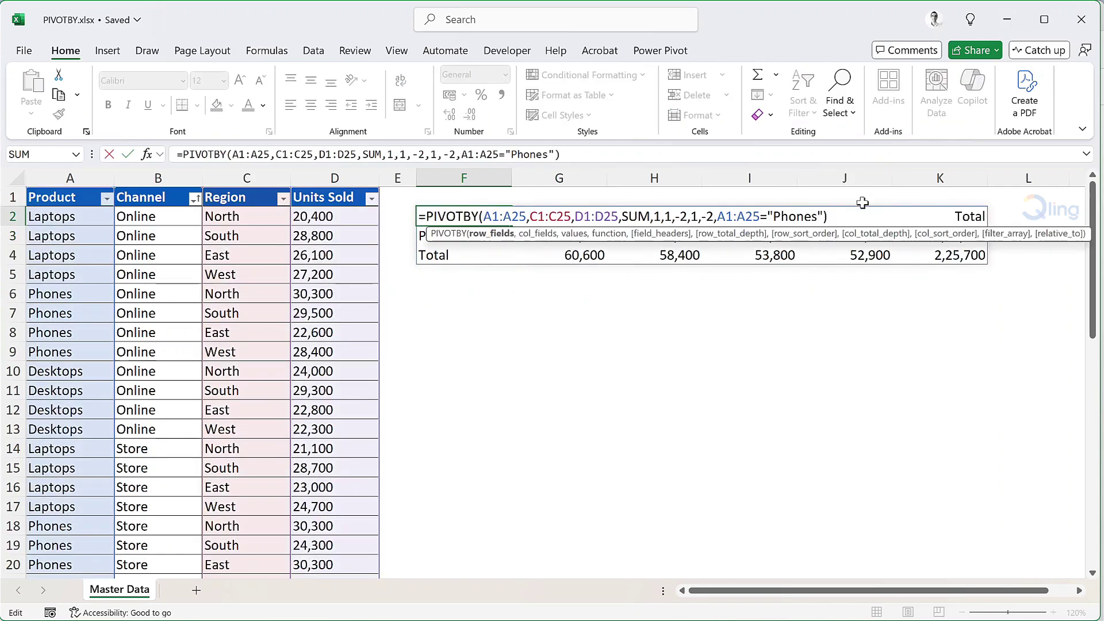
pyautogui.press('BackSpace')
pyautogui.press('BackSpace')
pyautogui.press('BackSpace')
pyautogui.press('BackSpace')
pyautogui.press('BackSpace')
pyautogui.press('BackSpace')
pyautogui.press('BackSpace')
pyautogui.press('BackSpace')
pyautogui.press('BackSpace')
pyautogui.press('BackSpace')
pyautogui.press('BackSpace')
pyautogui.press('BackSpace')
pyautogui.press('BackSpace')
pyautogui.press('BackSpace')
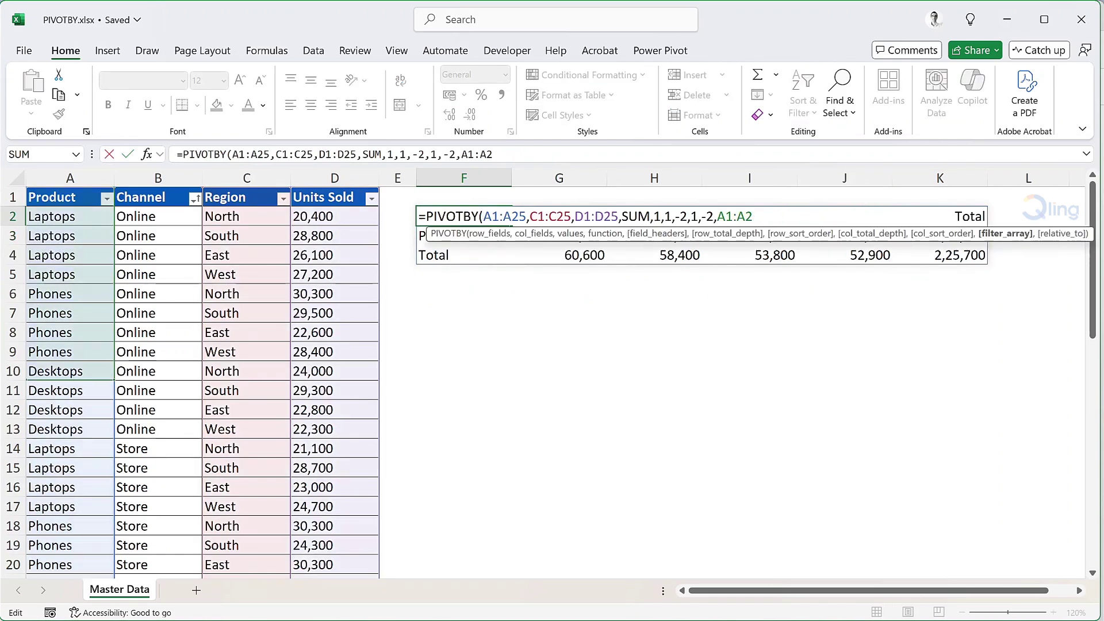
pyautogui.press('BackSpace')
pyautogui.press('BackSpace')
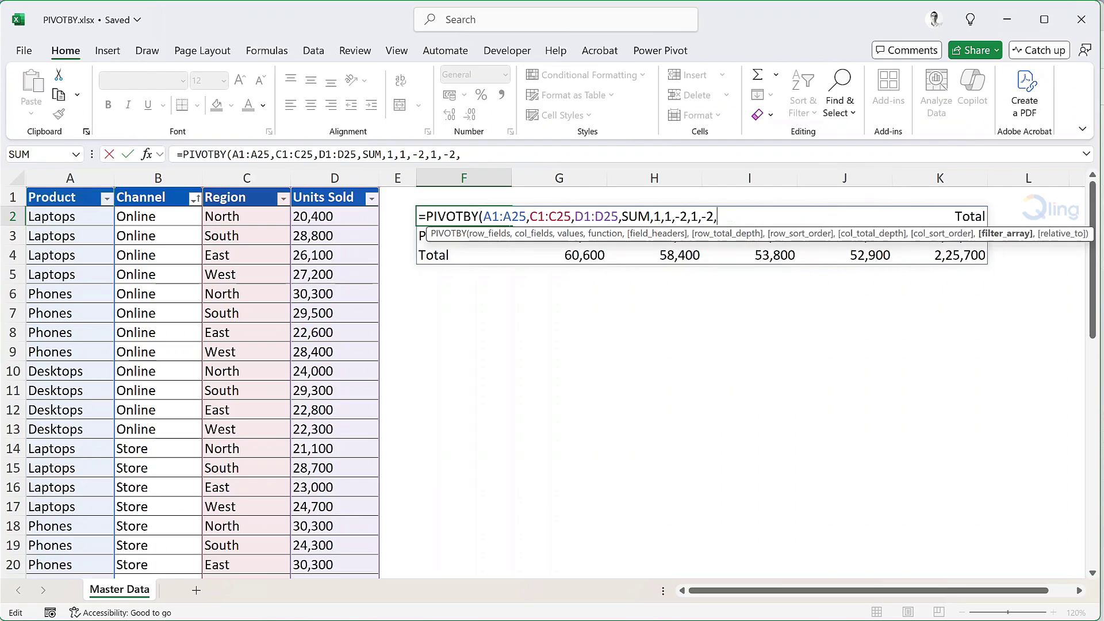
pyautogui.write('C1:C2')
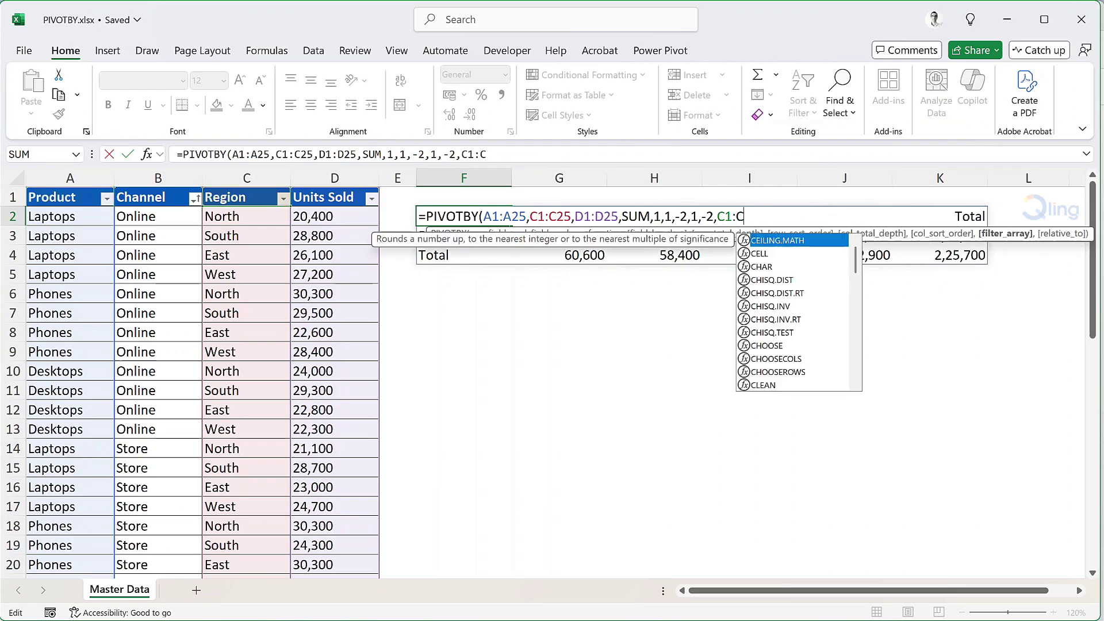
pyautogui.write('5')
pyautogui.write('=')
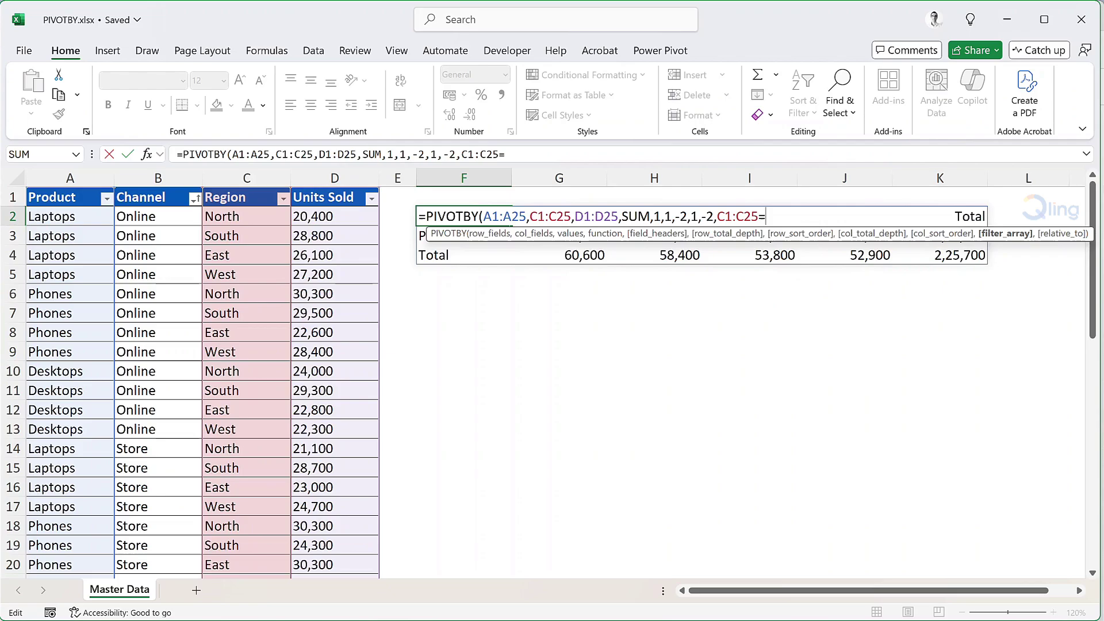
pyautogui.write('"East"')
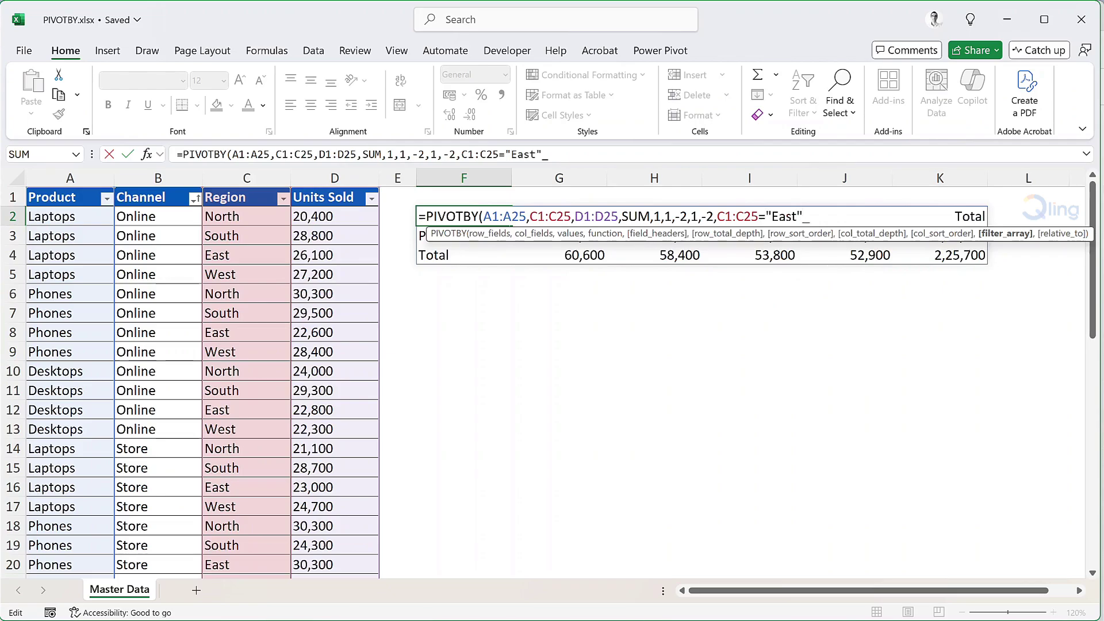
pyautogui.write(')')
pyautogui.press('Return')
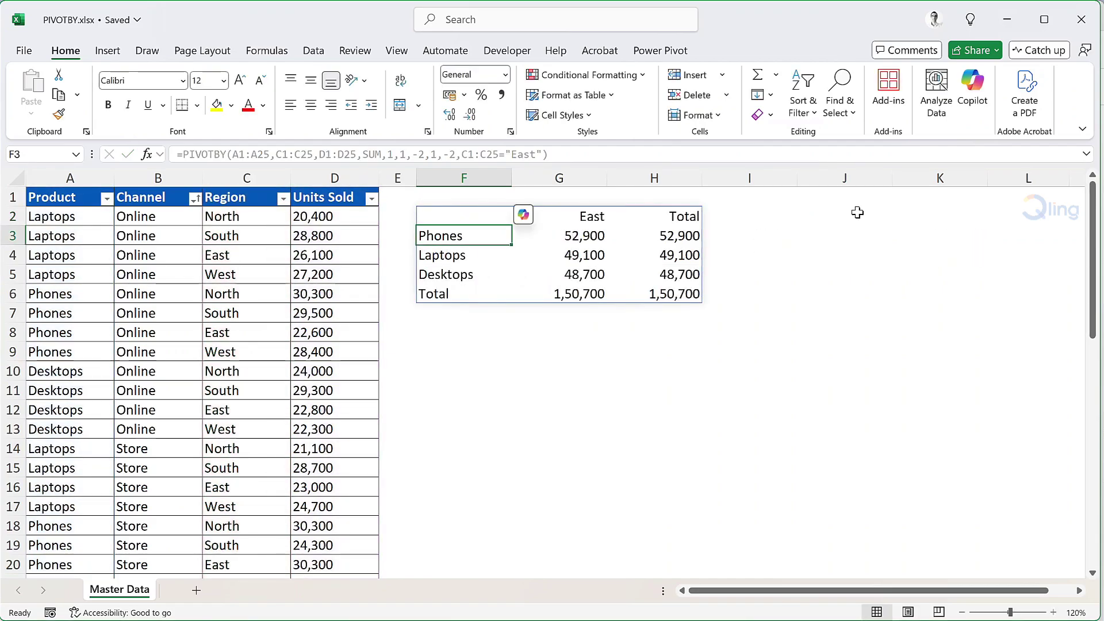